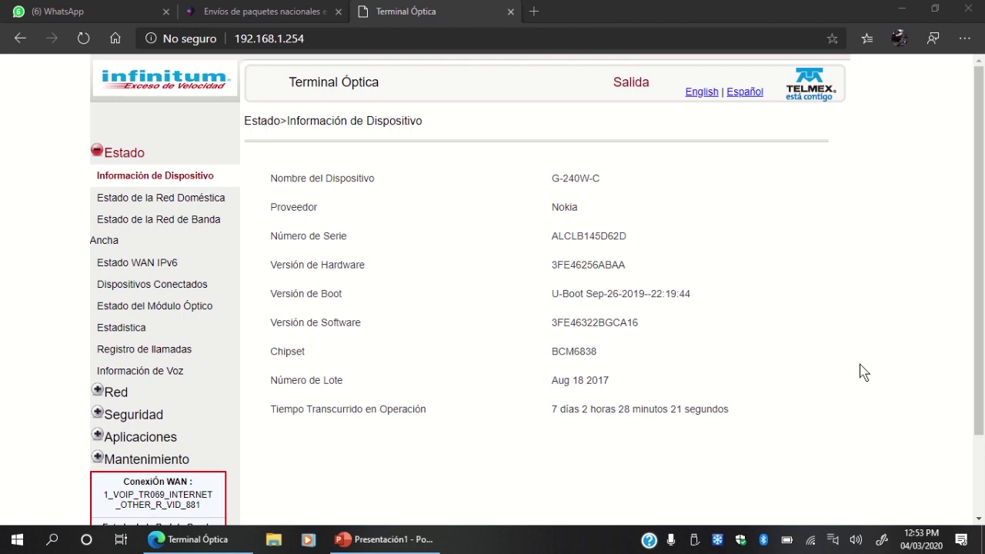
Step: Open Estado de la Red Doméstica to view the wireless network: on, channel 6, WPA2-PSK
scroll(864, 371, down, 1)
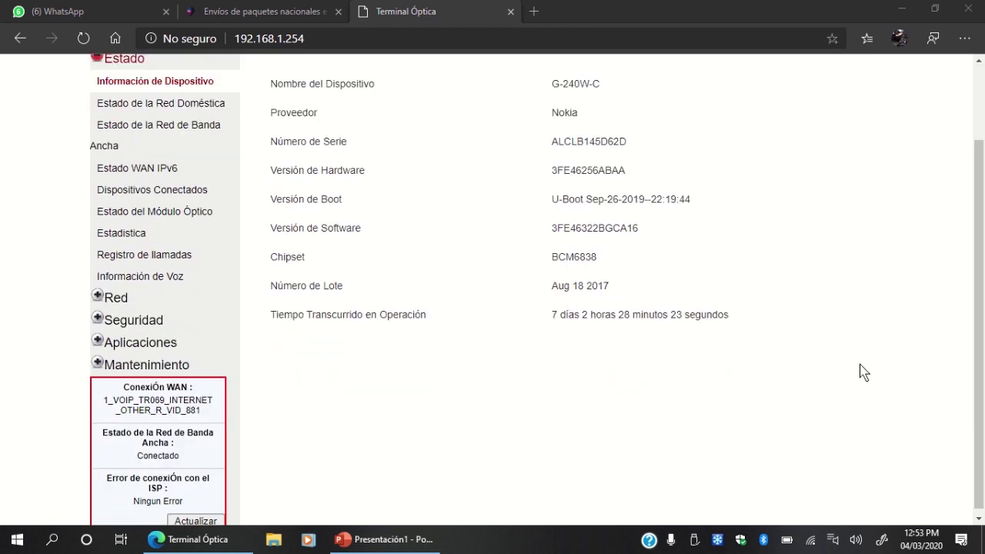
scroll(287, 244, up, 1)
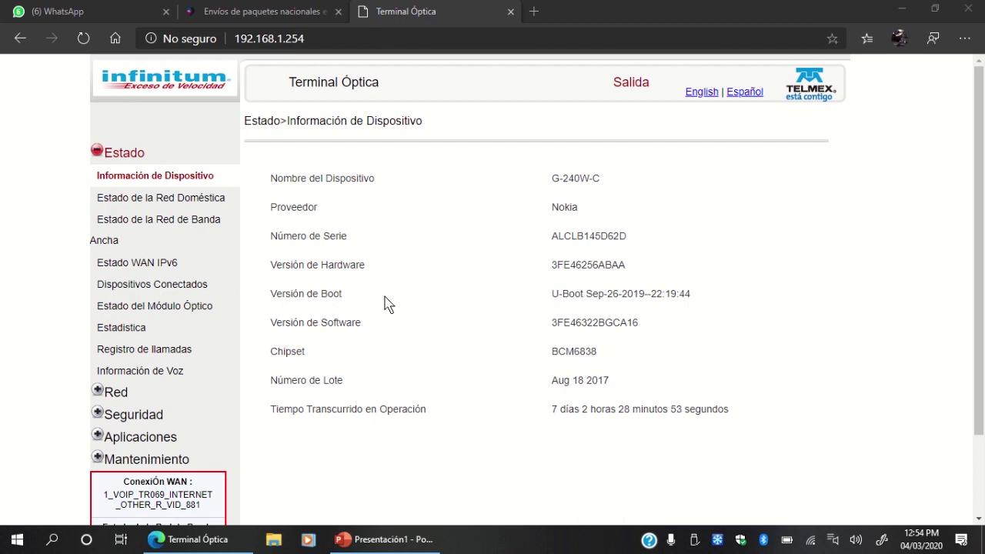
click(188, 201)
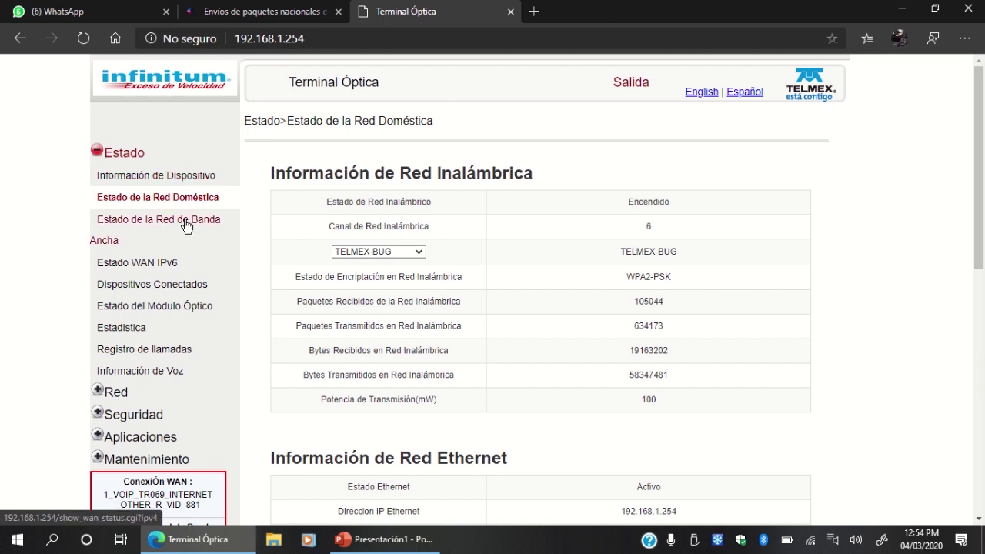
Step: Review the device information and the broadband network status pages
click(97, 152)
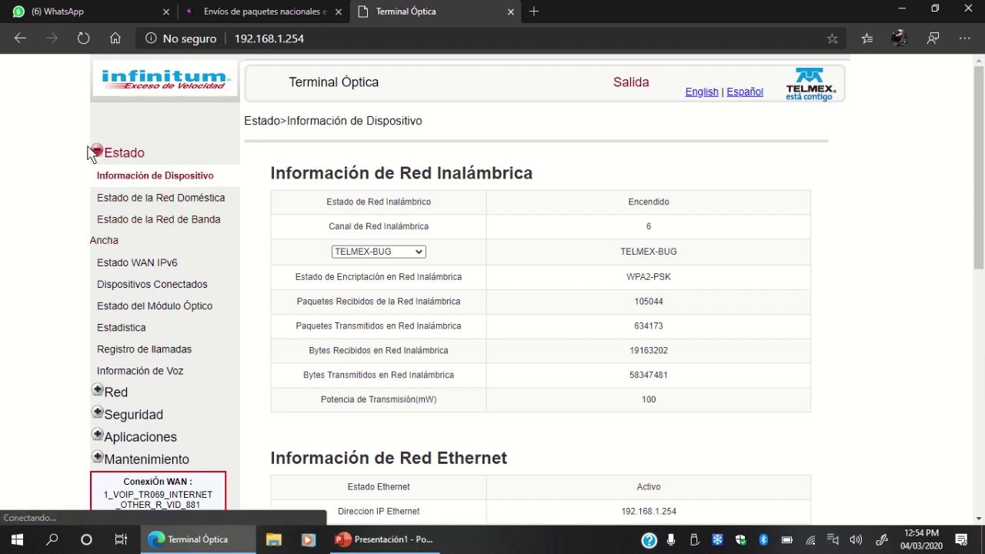
click(98, 153)
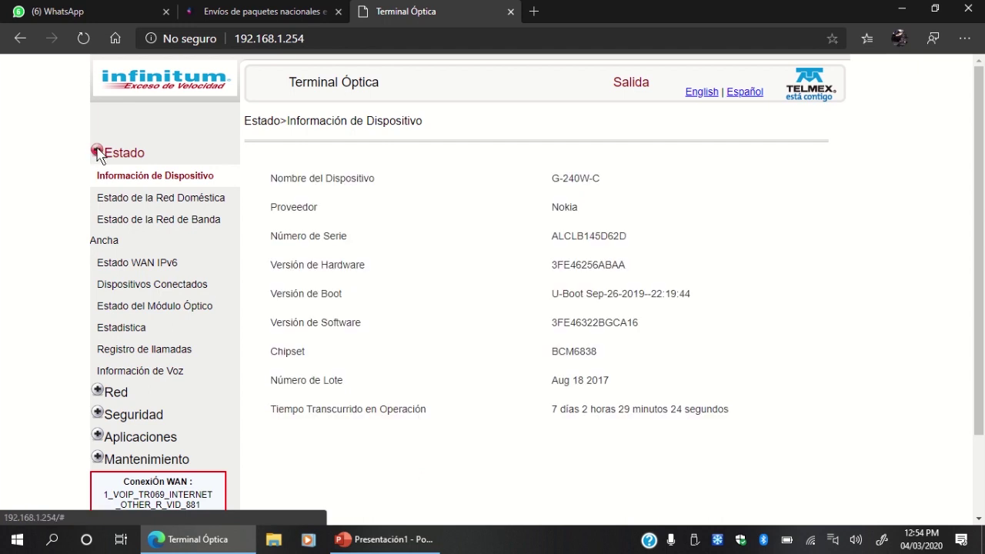
click(163, 218)
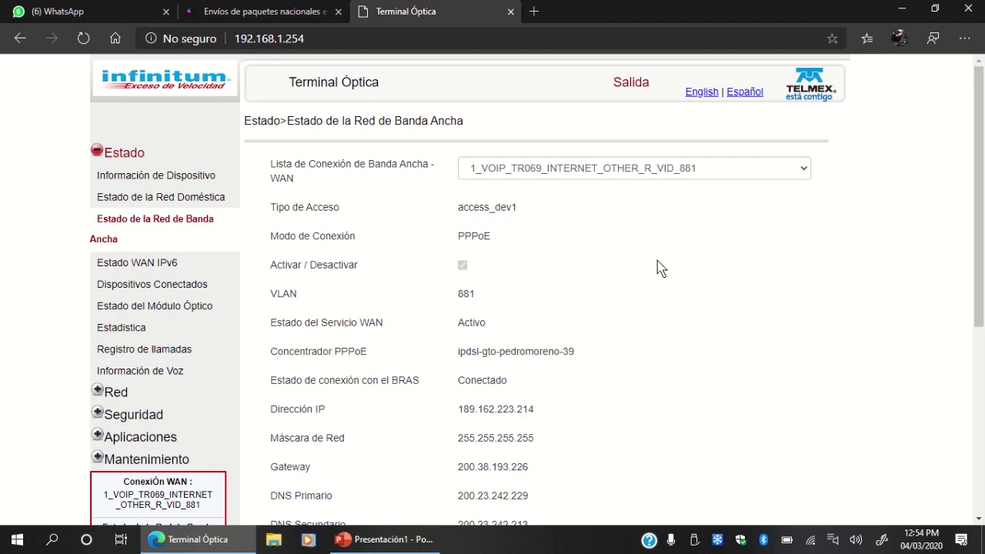
scroll(655, 268, down, 4)
scroll(512, 258, up, 4)
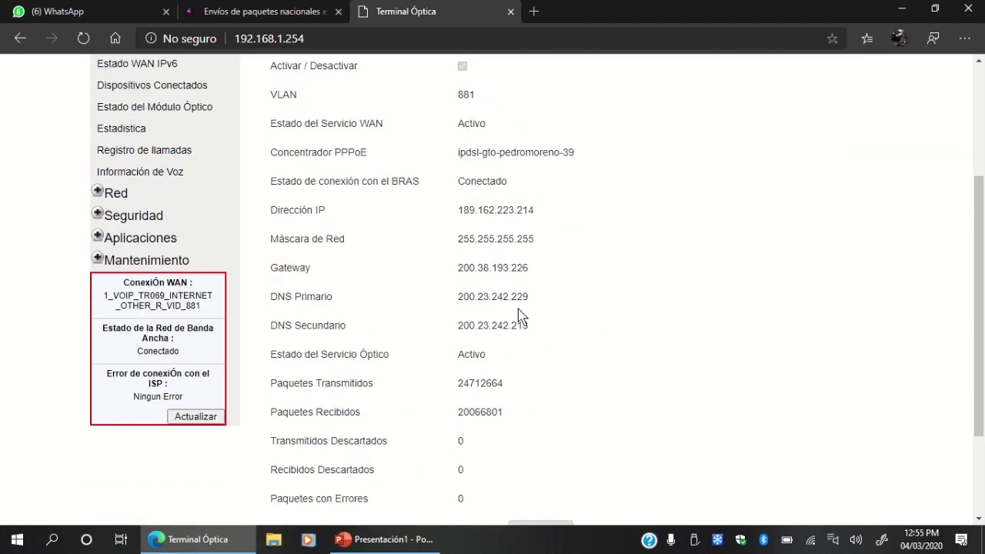
scroll(619, 322, down, 2)
scroll(620, 322, up, 2)
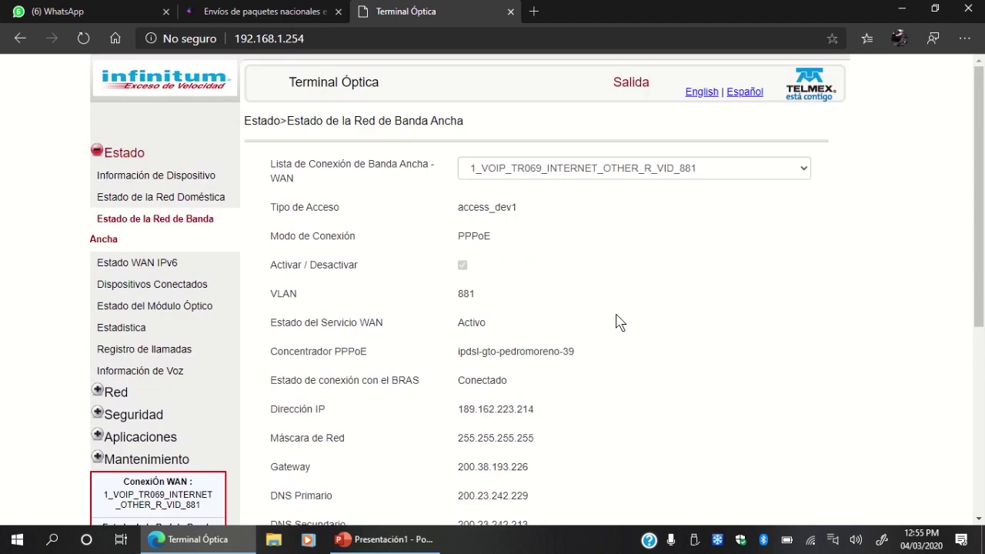
Step: Review the Estado WAN IPv6 page: VLAN 881, active WAN service, IPv6 addresses
click(156, 262)
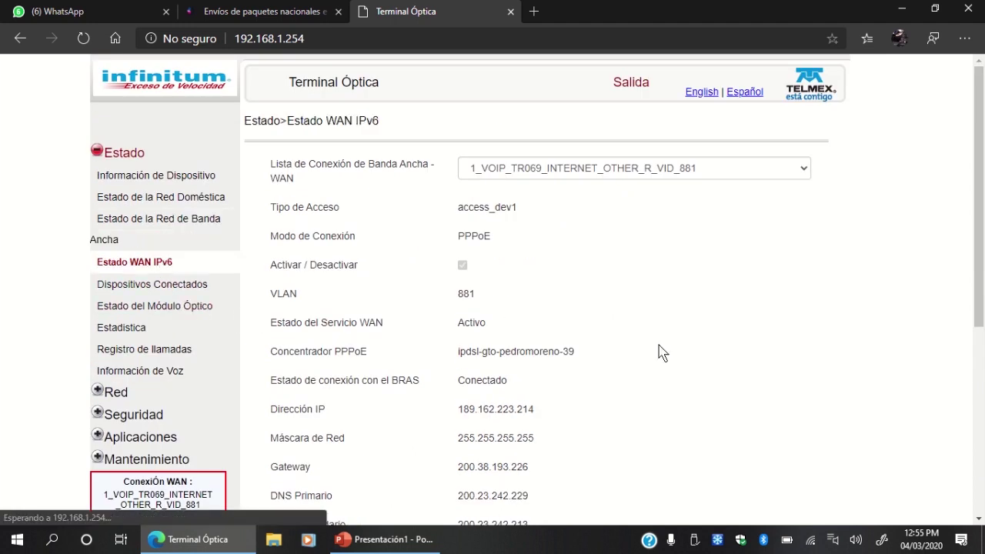
scroll(660, 351, down, 5)
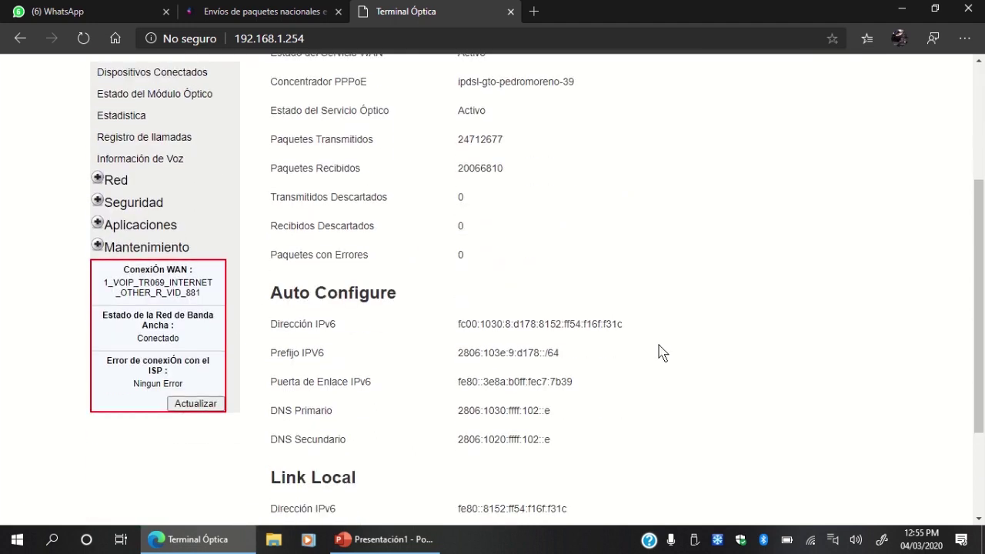
scroll(578, 341, up, 2)
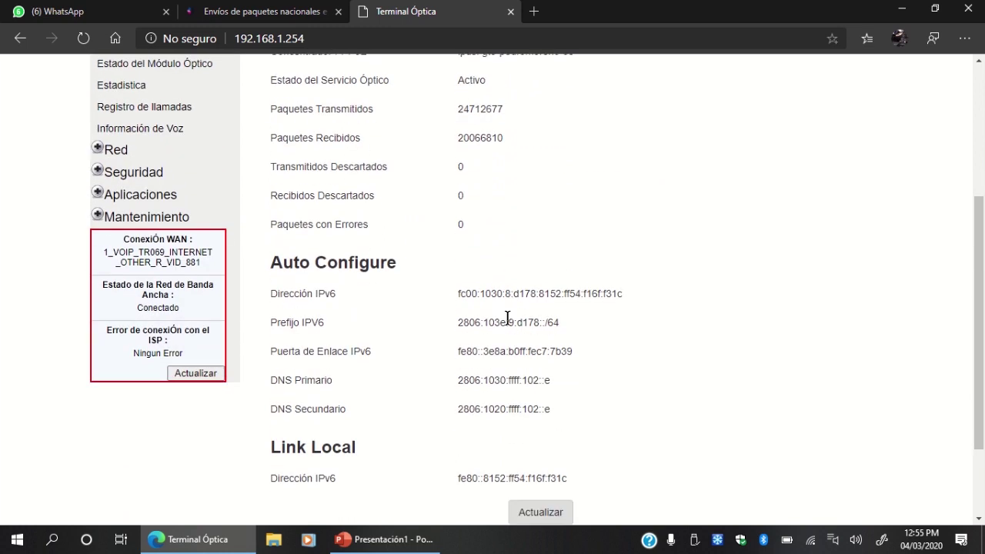
scroll(510, 324, down, 1)
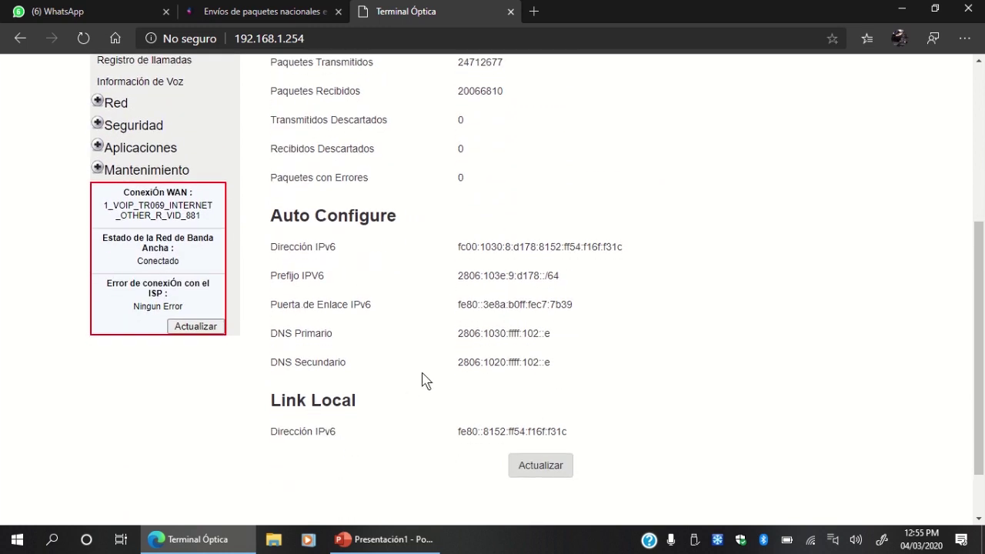
scroll(428, 381, up, 3)
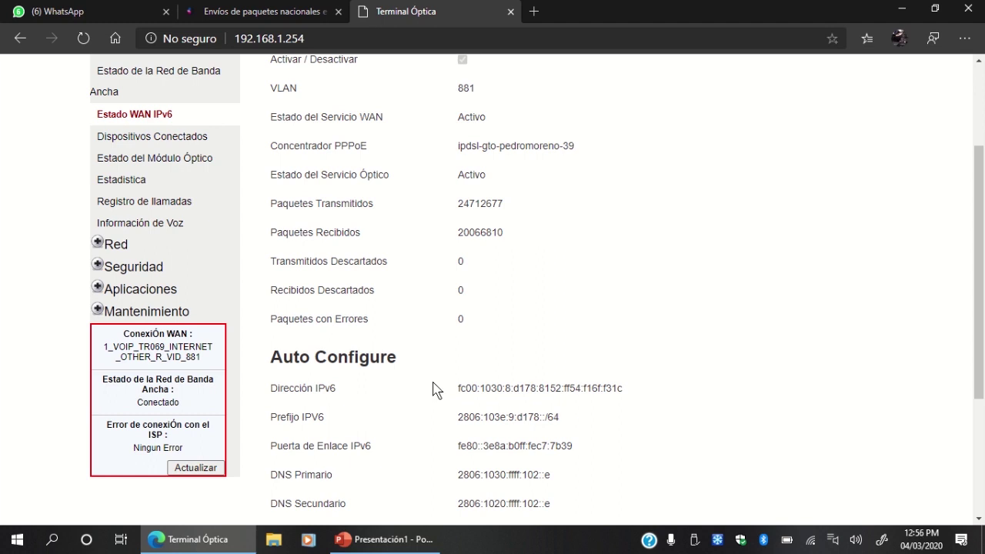
scroll(435, 385, down, 2)
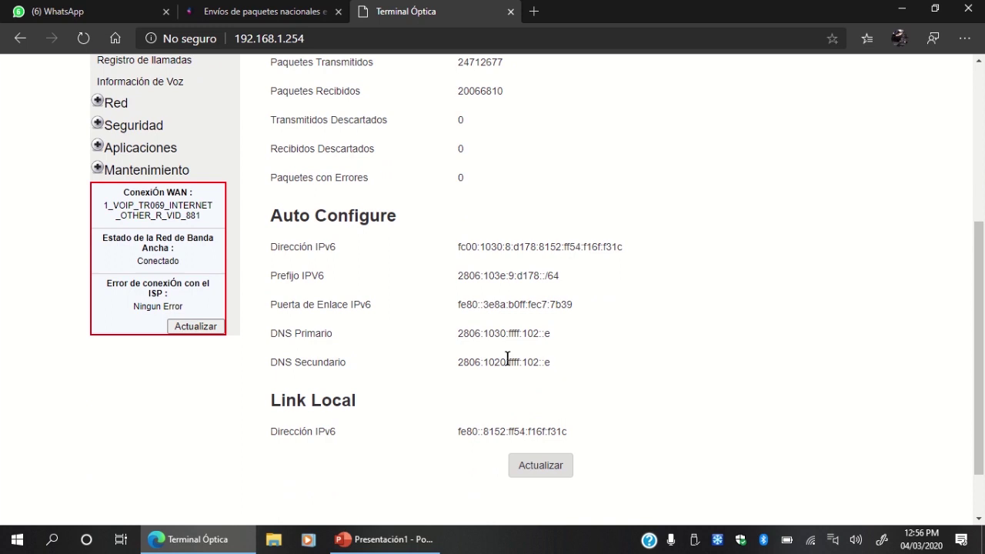
scroll(507, 359, up, 3)
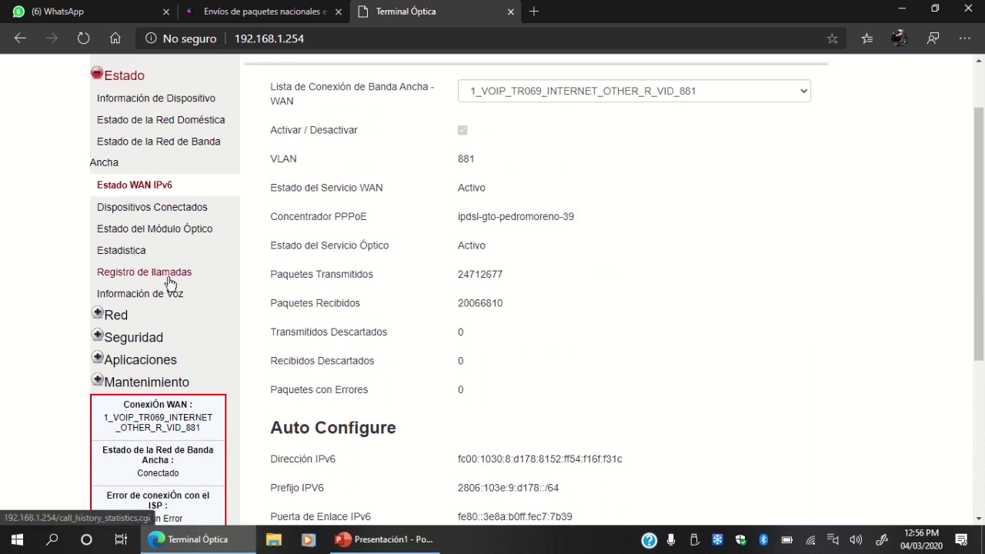
Step: Expand the Red section and look through the Red Doméstica_IPv6 settings
click(102, 321)
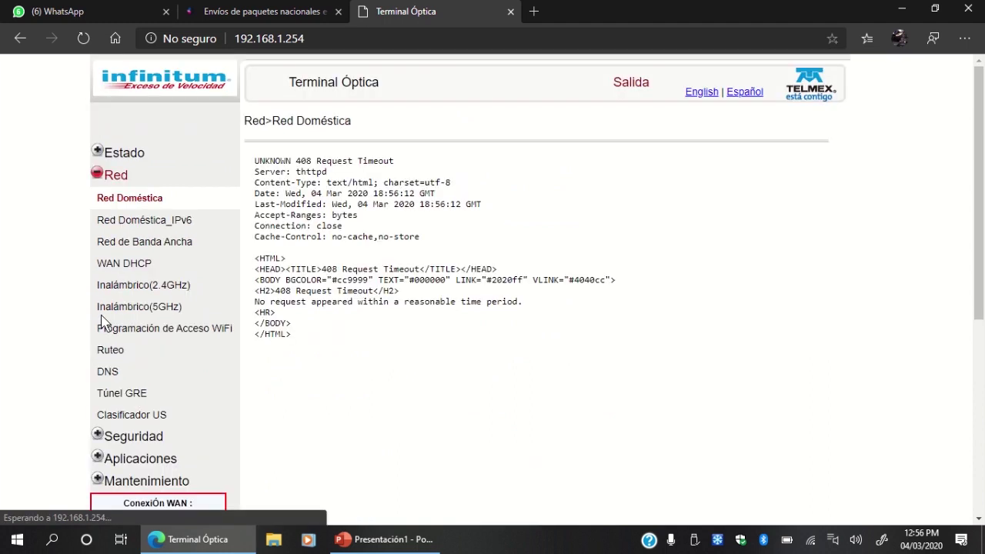
click(136, 222)
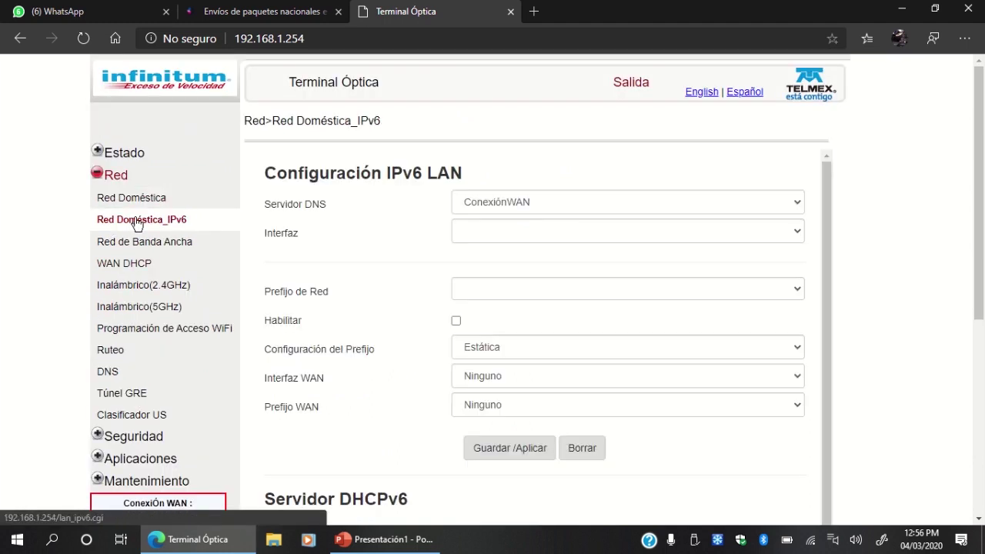
scroll(983, 292, down, 1)
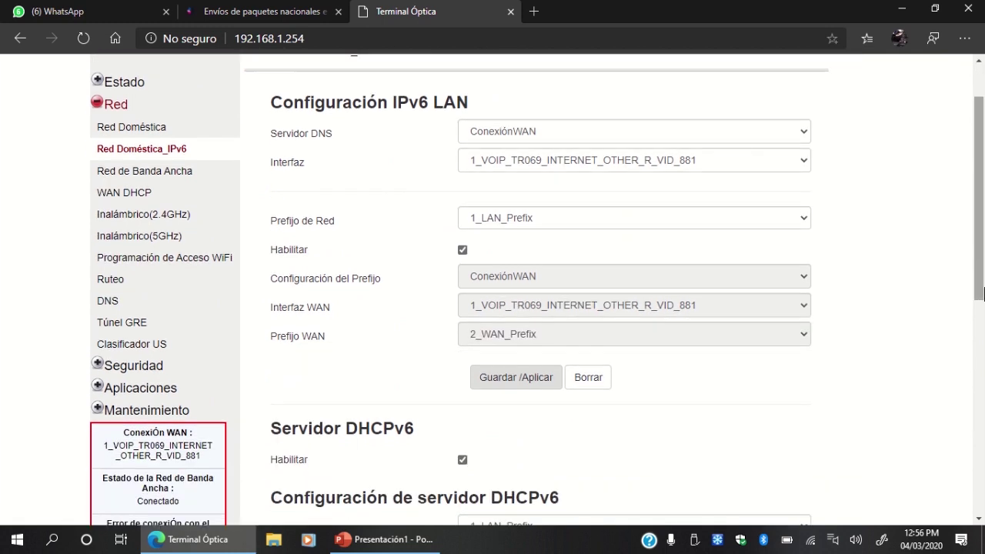
scroll(984, 293, up, 1)
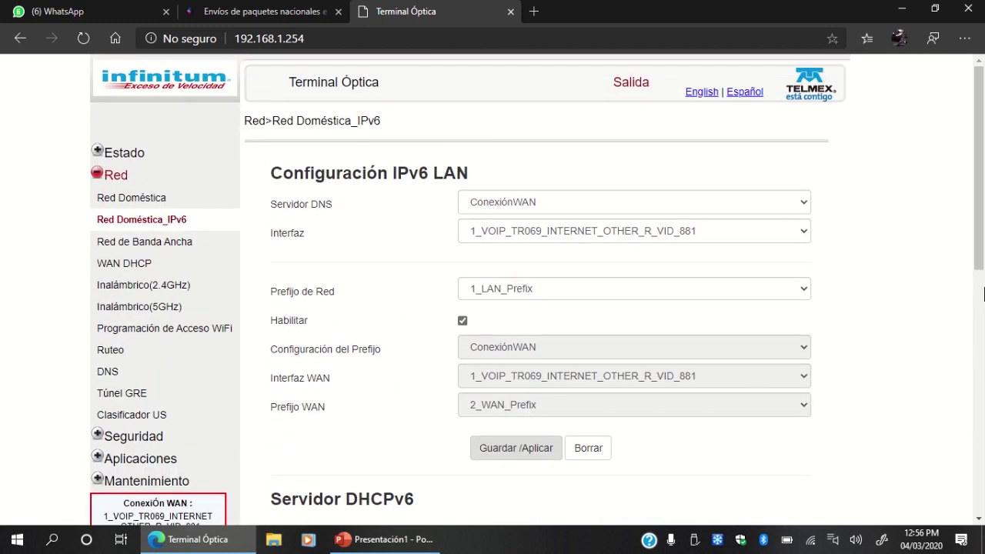
scroll(983, 292, down, 2)
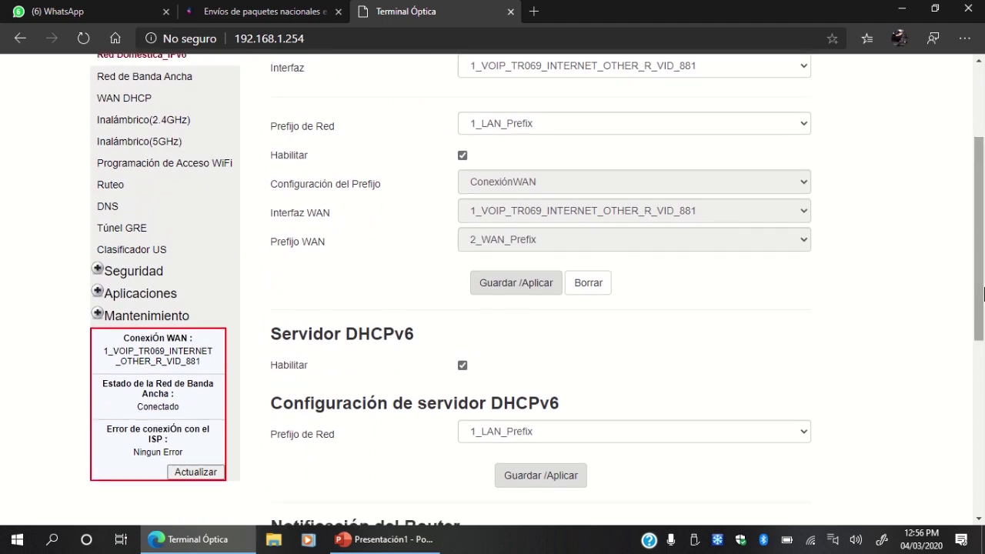
scroll(983, 293, down, 2)
scroll(984, 292, down, 3)
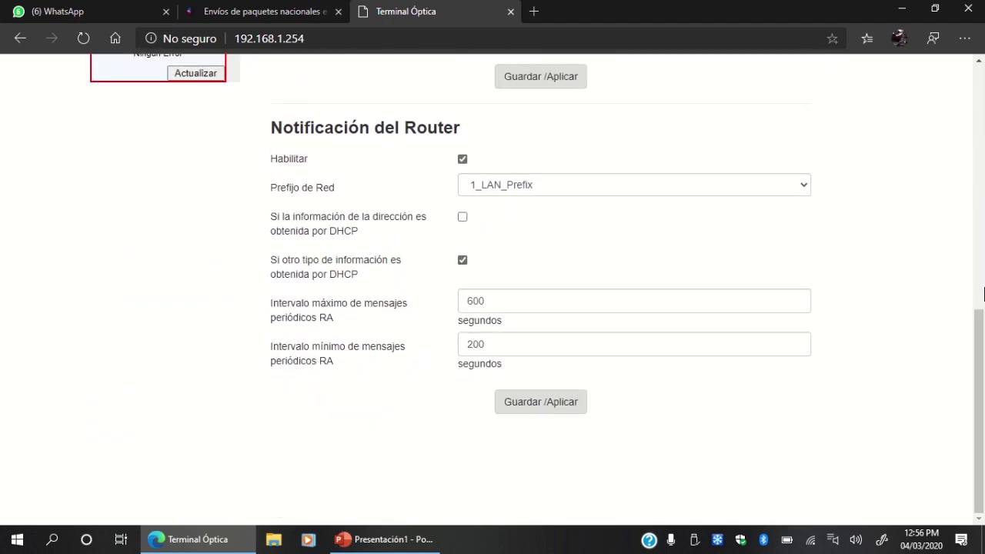
scroll(984, 293, up, 3)
scroll(983, 292, up, 3)
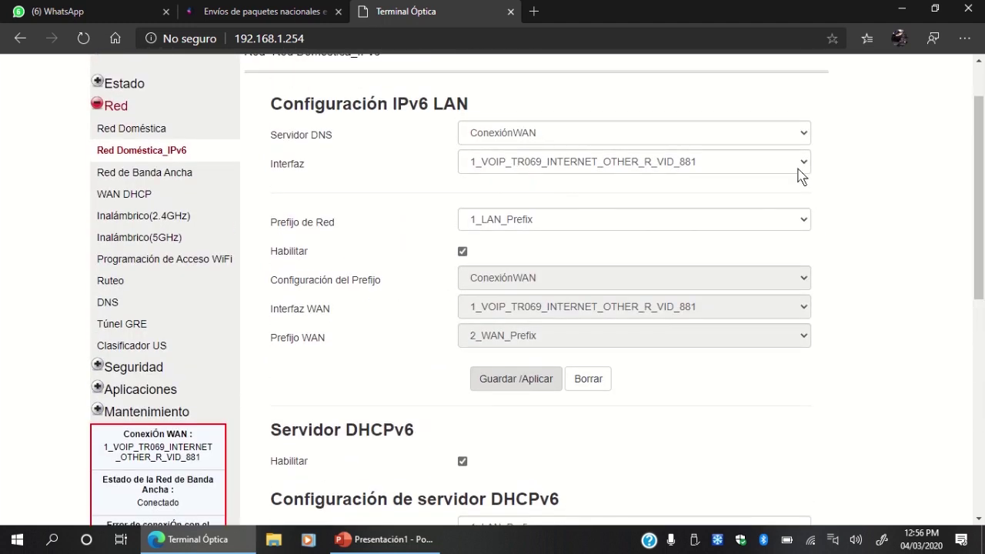
Step: Check the IPv6 Servidor DNS choices unchanged, then switch to the IPv4 Red Doméstica page
click(804, 139)
click(745, 143)
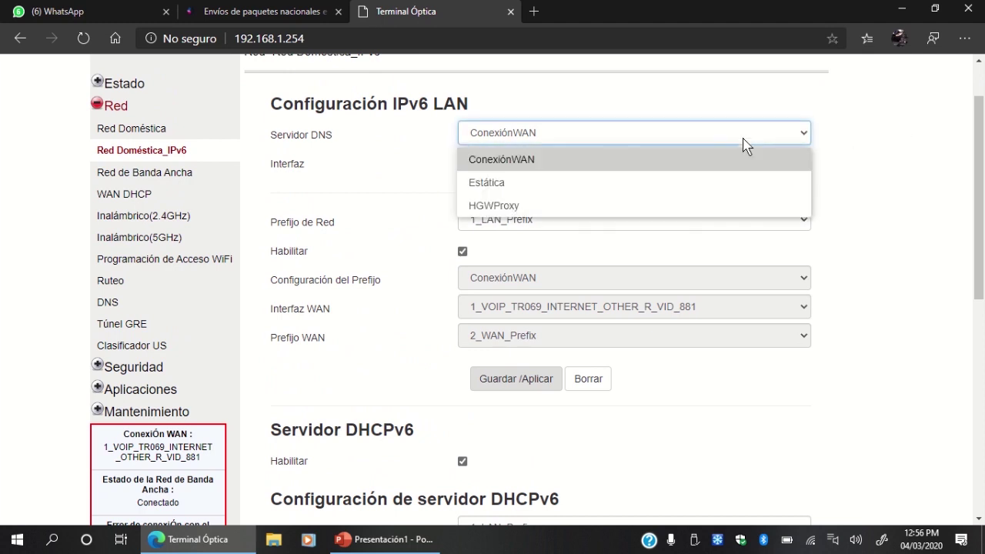
click(835, 107)
click(143, 129)
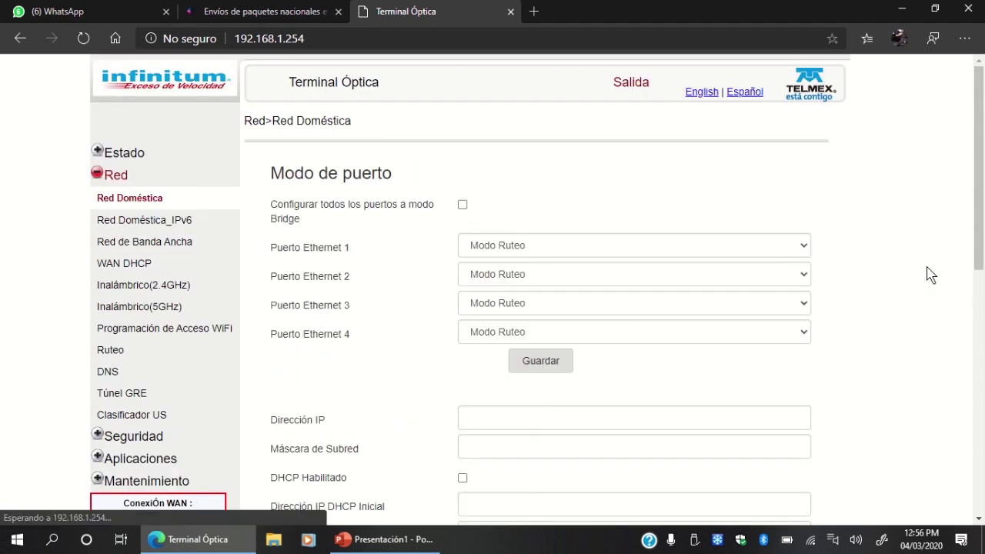
scroll(929, 275, down, 2)
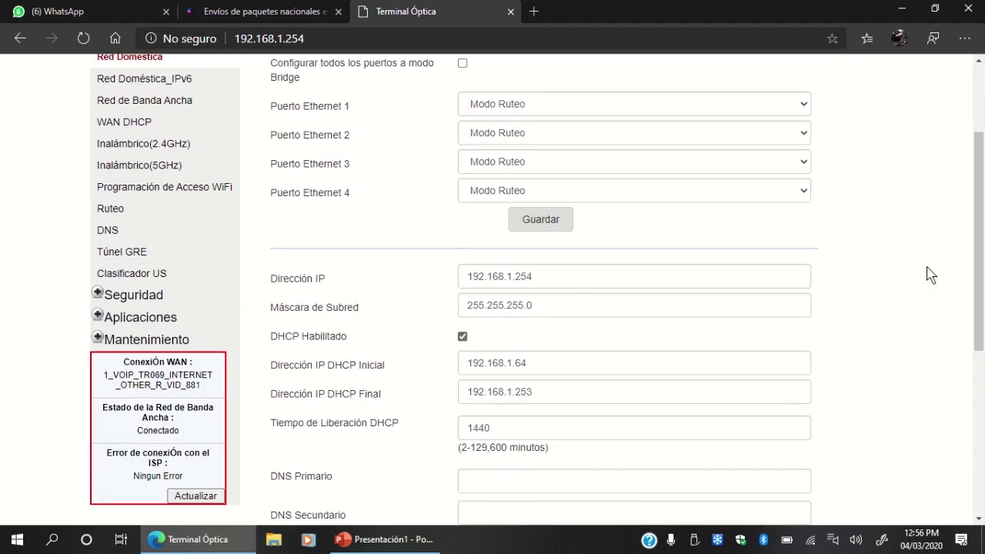
scroll(927, 275, up, 2)
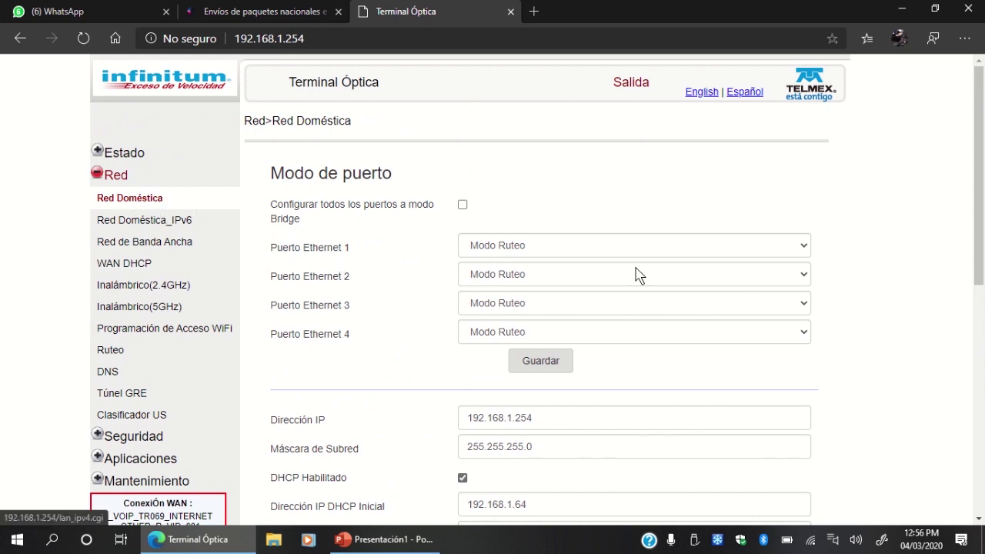
scroll(851, 330, down, 3)
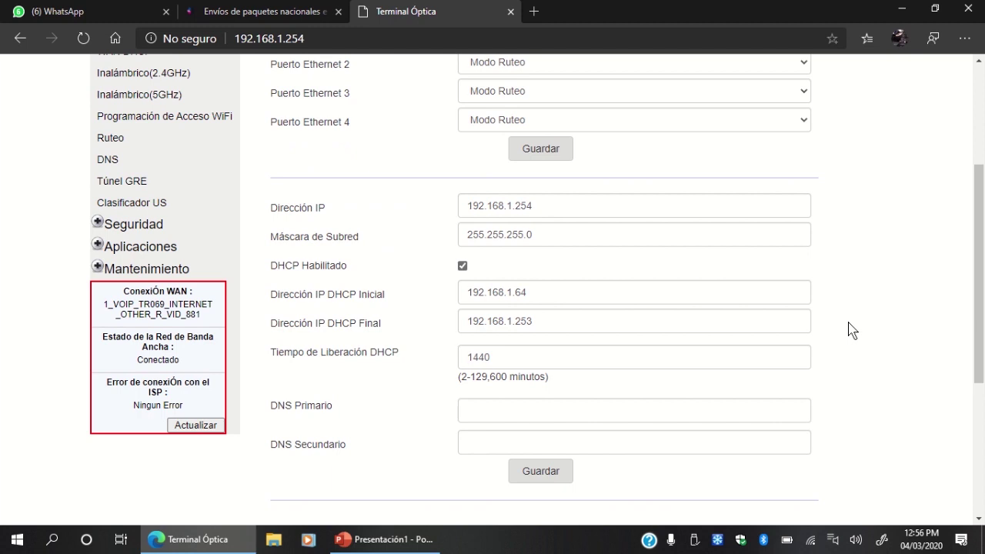
scroll(851, 330, down, 1)
scroll(851, 330, down, 3)
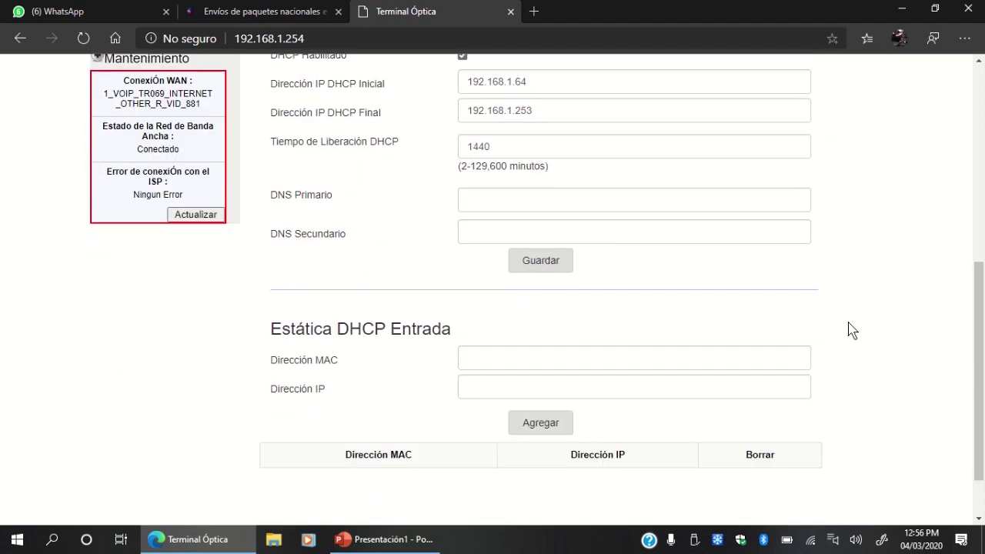
scroll(851, 330, up, 3)
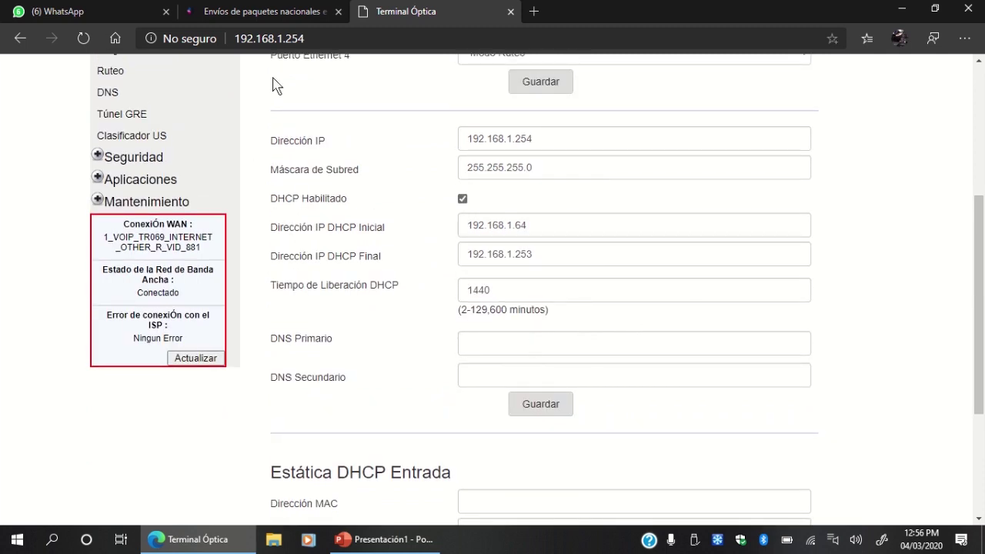
Step: Search for 'neustar' from the address bar of the second Edge tab
click(296, 12)
click(261, 40)
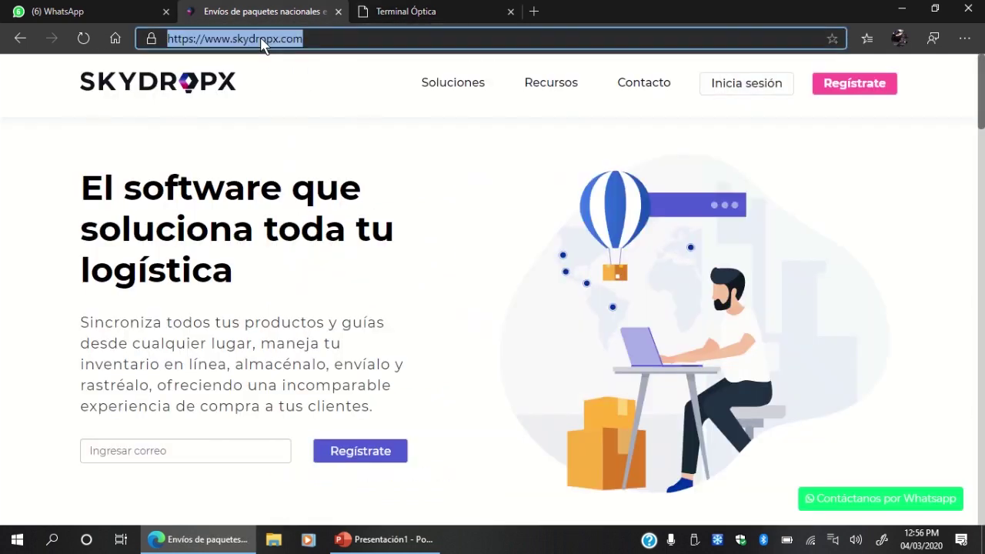
text(es)
key(BackSpace)
key(BackSpace)
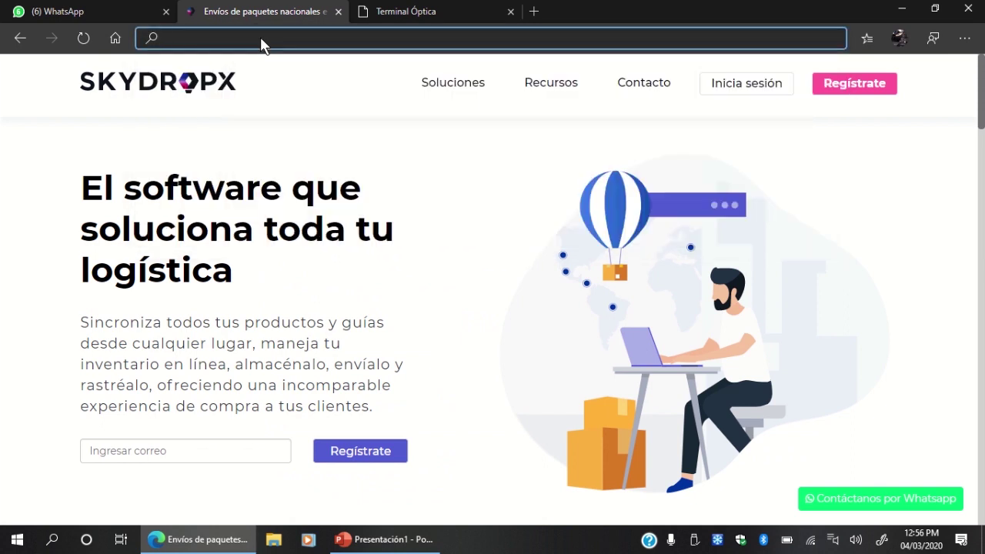
text(nnnn)
key(BackSpace)
key(BackSpace)
key(BackSpace)
text(ue)
key(BackSpace)
key(BackSpace)
text(e)
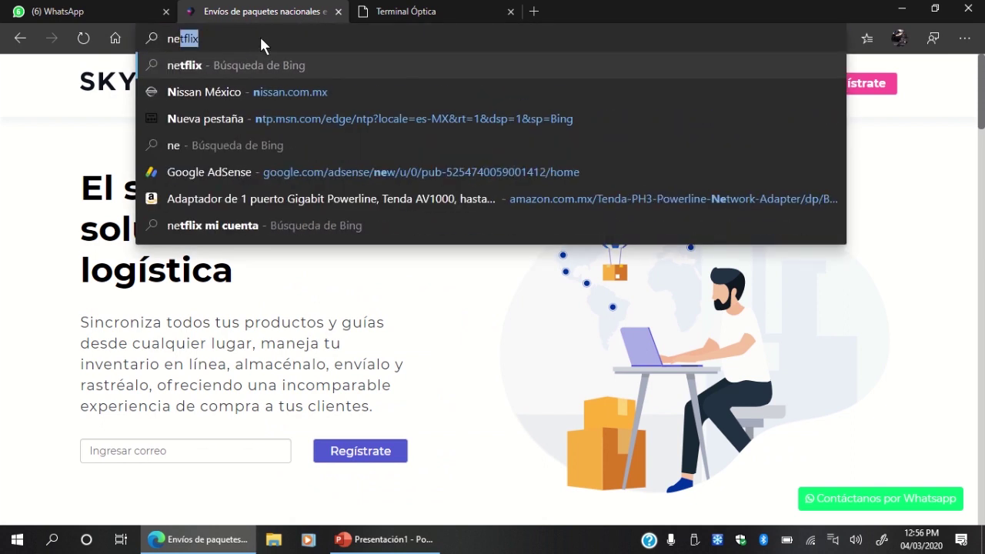
text(ustars)
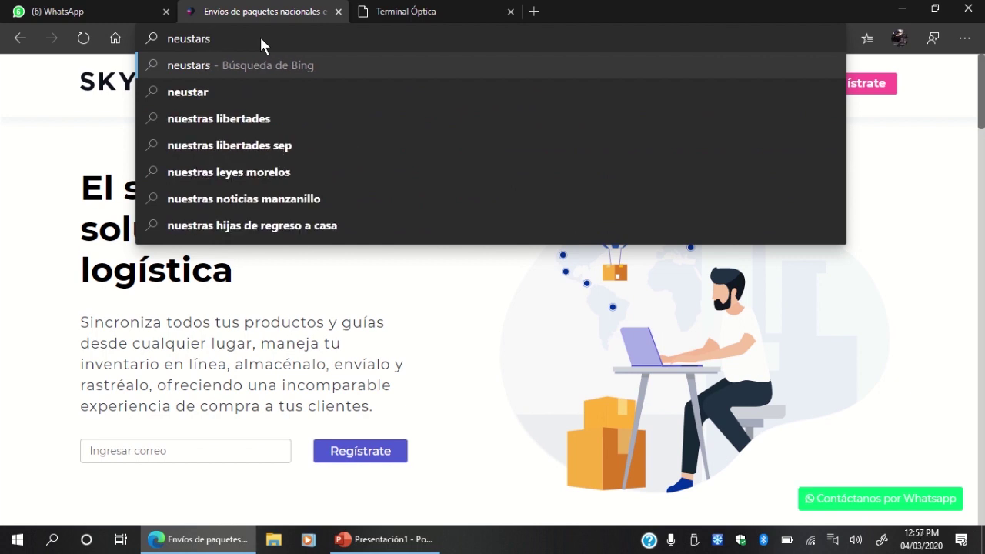
key(BackSpace)
key(Return)
Step: Refine the Bing query to 'neustar dns recursive' and search again
click(264, 86)
text(dns recursive)
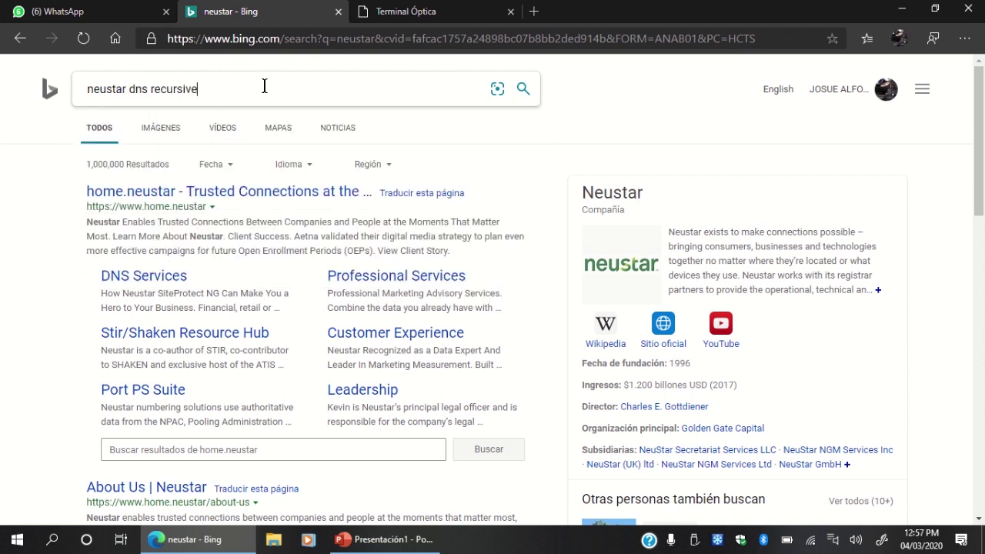
key(Return)
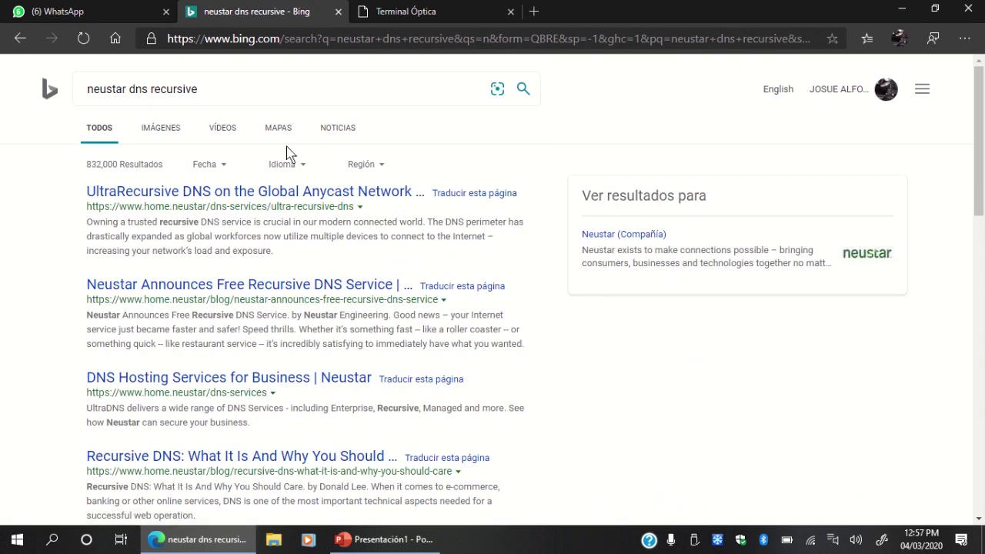
Step: Open the UltraRecursive DNS result, close the chat popup and go to UltraDNS Public
click(284, 192)
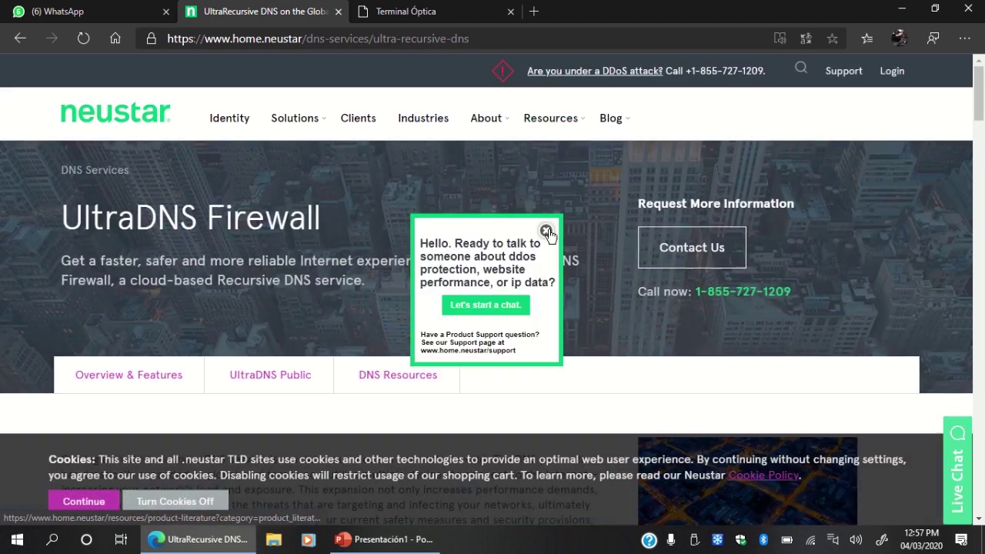
click(545, 230)
scroll(541, 282, down, 2)
scroll(492, 270, down, 1)
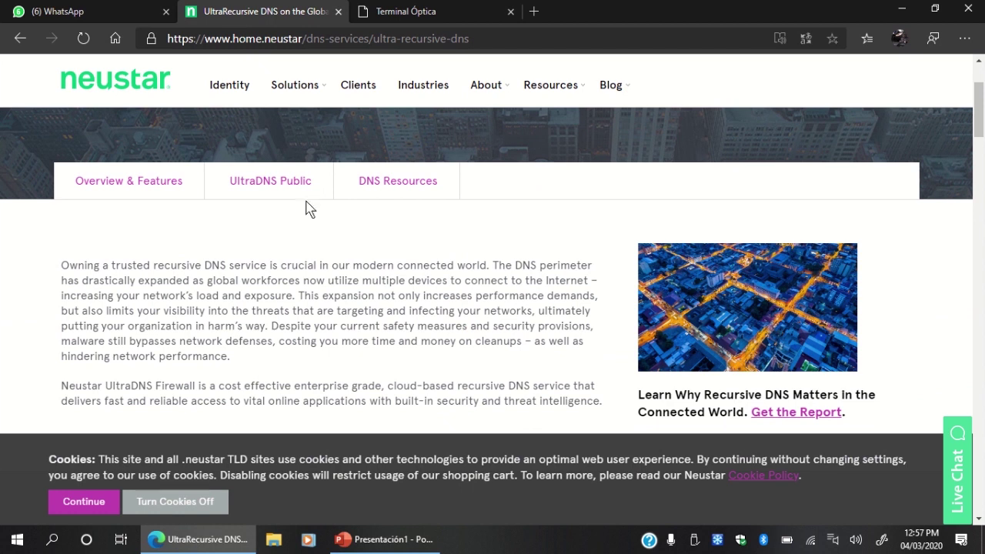
click(283, 181)
scroll(456, 281, down, 2)
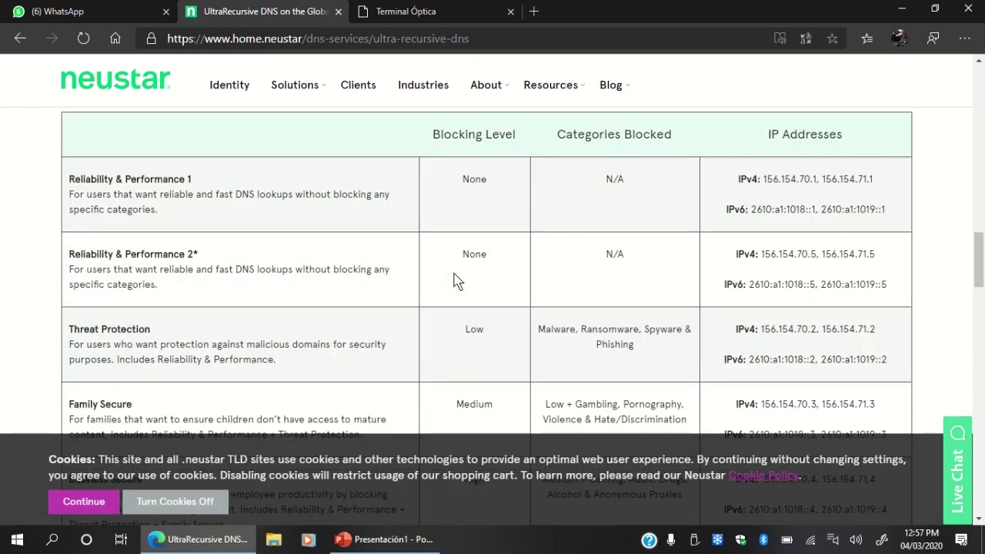
scroll(539, 254, down, 1)
scroll(677, 248, up, 1)
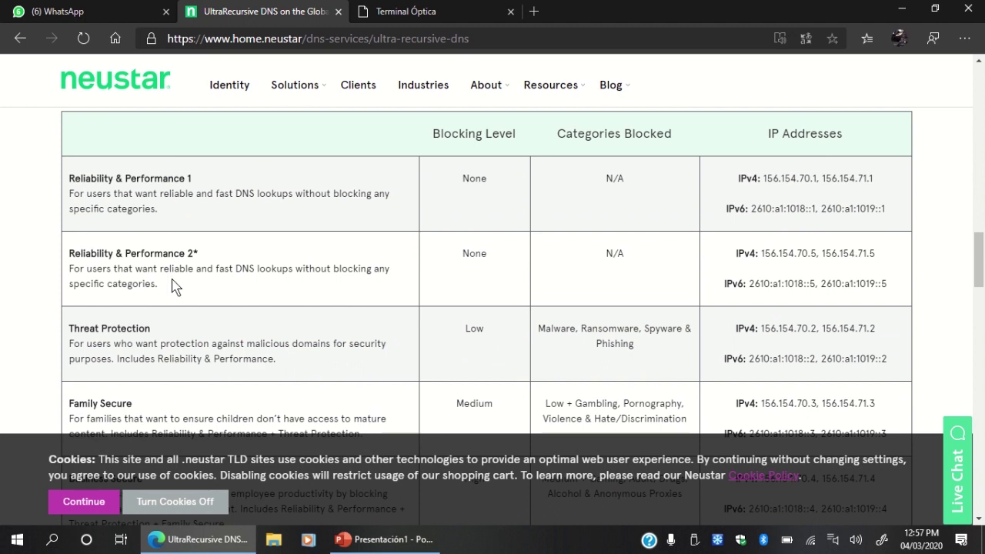
scroll(177, 231, down, 1)
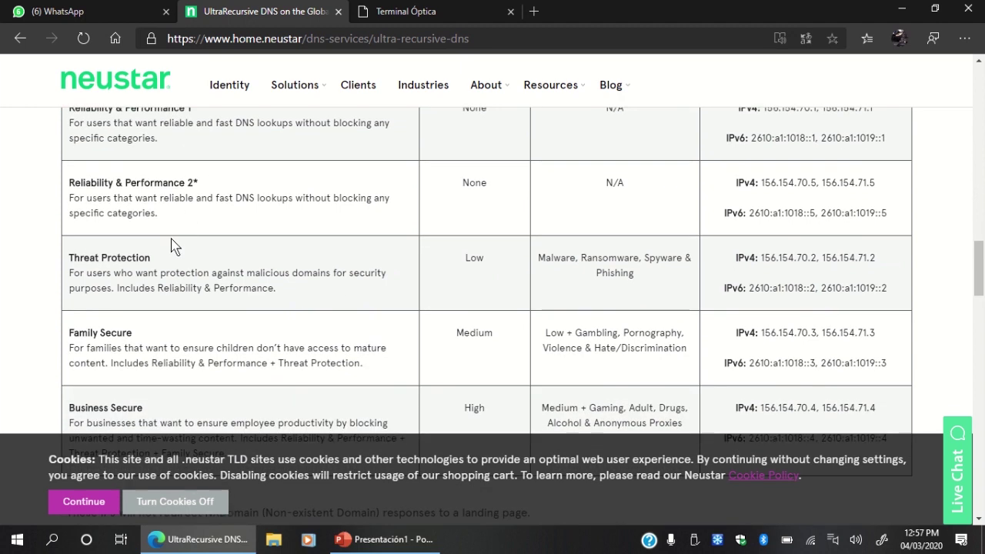
scroll(231, 242, up, 2)
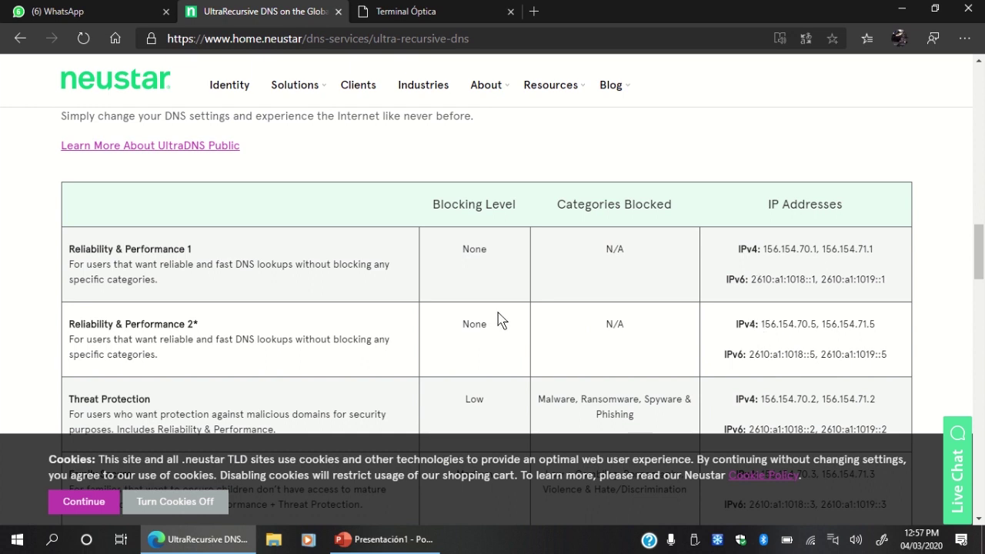
scroll(499, 319, down, 2)
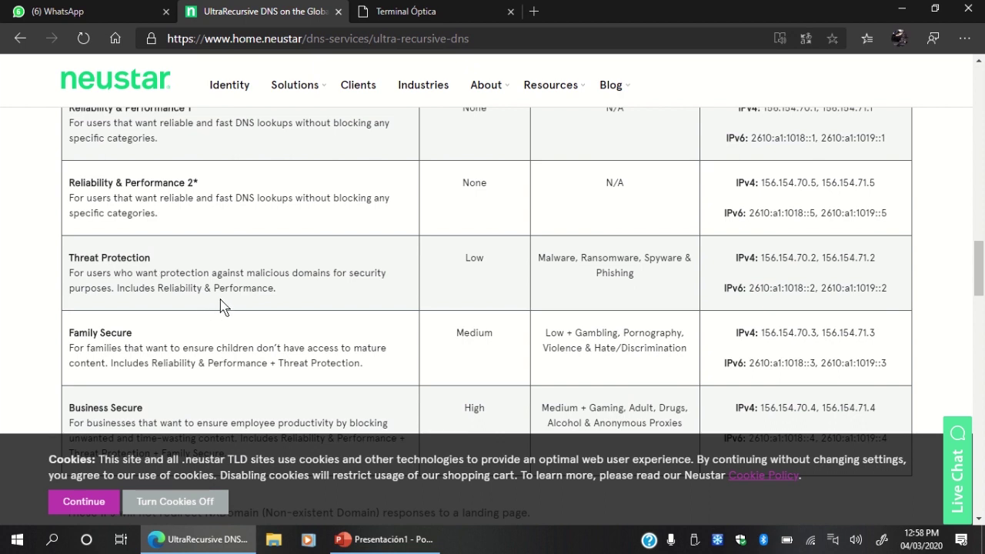
Step: Select and copy the Threat Protection IPv4 address 156.154.70.2
drag(735, 258, 893, 294)
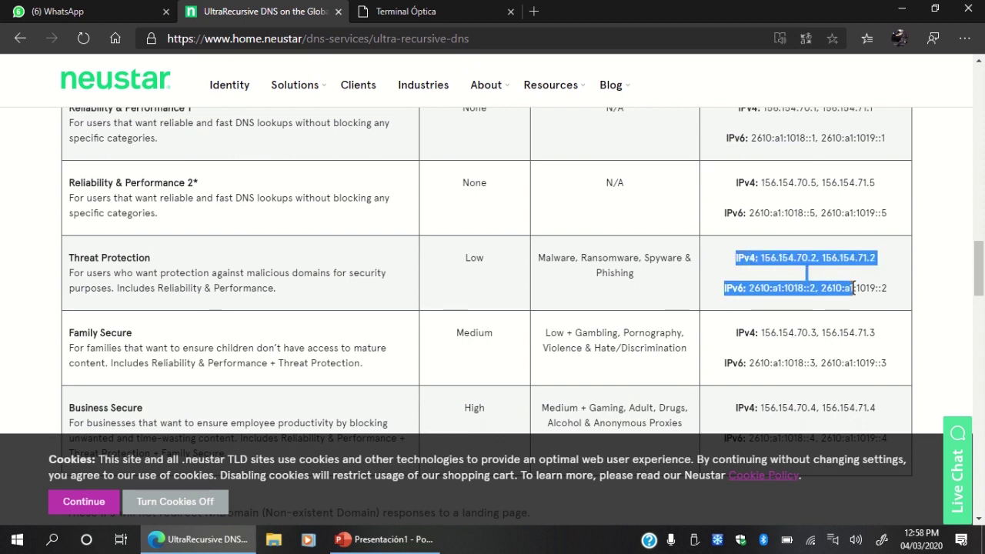
click(699, 301)
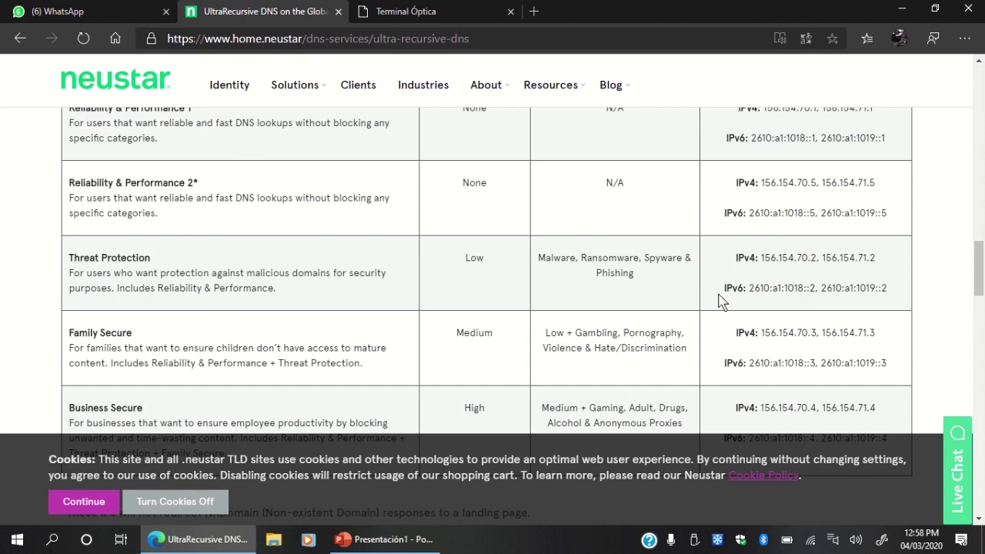
drag(816, 258, 761, 264)
right_click(761, 263)
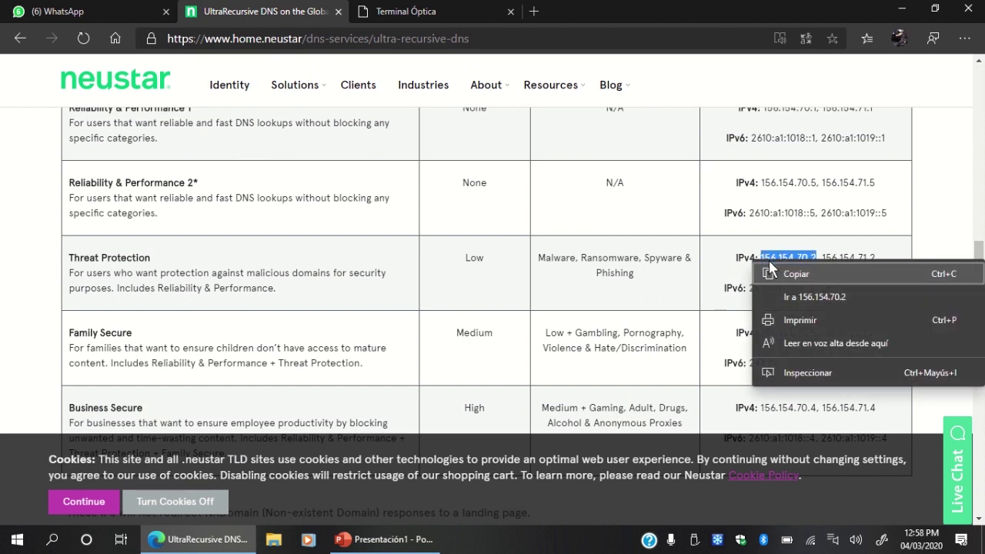
click(781, 271)
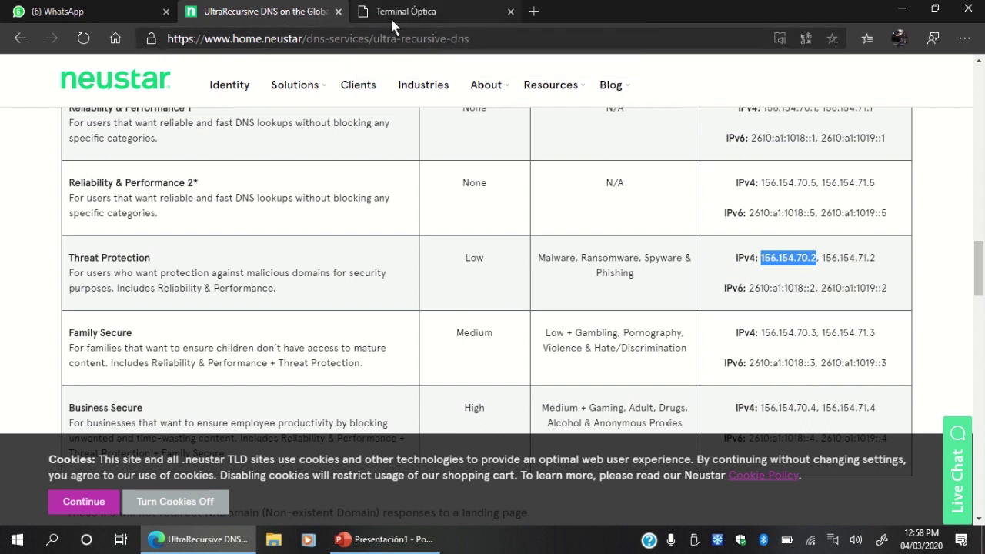
Step: Enter DNS Primario 156.154.70.2 and DNS Secundario 156.154.71.2 on the router's LAN page
click(390, 16)
right_click(478, 341)
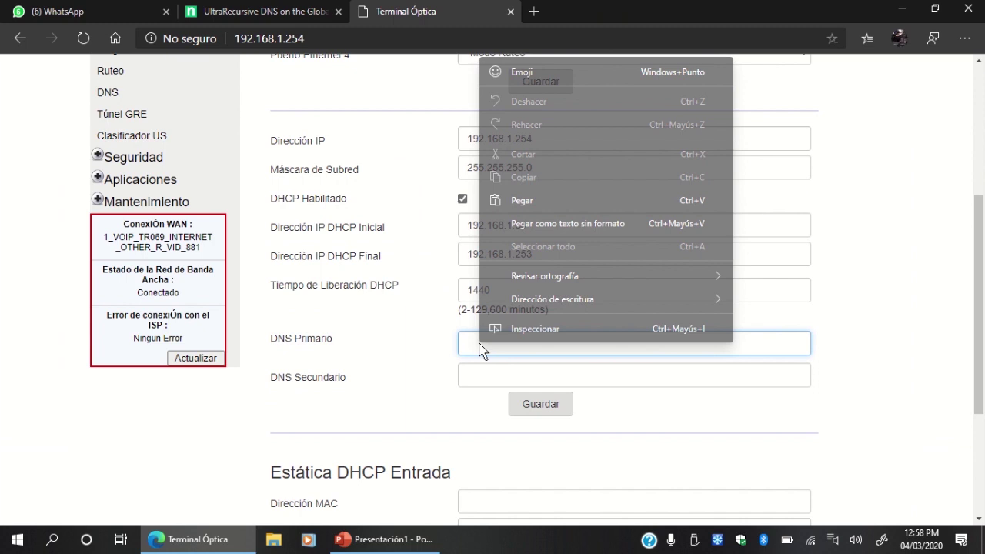
click(547, 209)
key(ctrl+v)
click(515, 372)
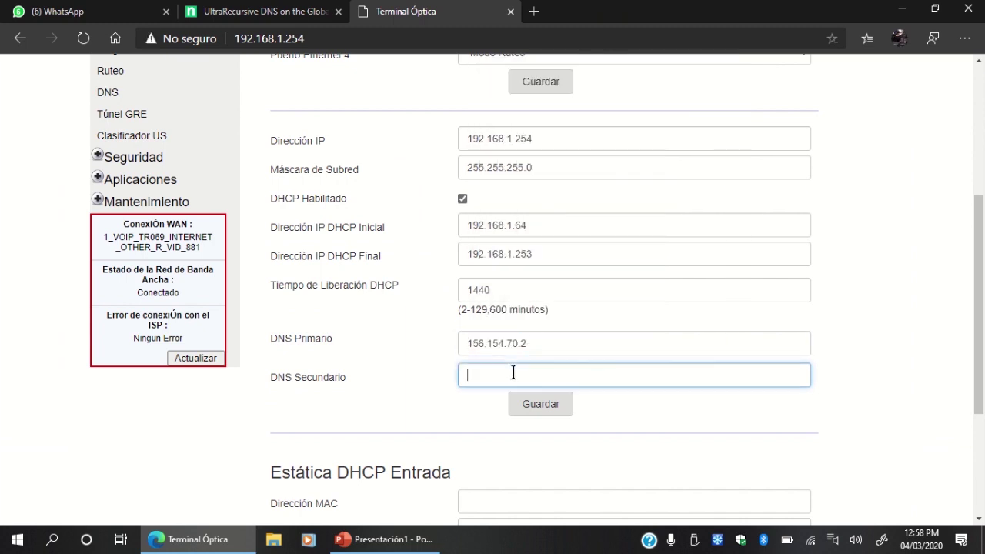
text(156)
text(154.71)
text(.2)
Step: Save the LAN DNS settings and cancel the restart prompt
click(262, 11)
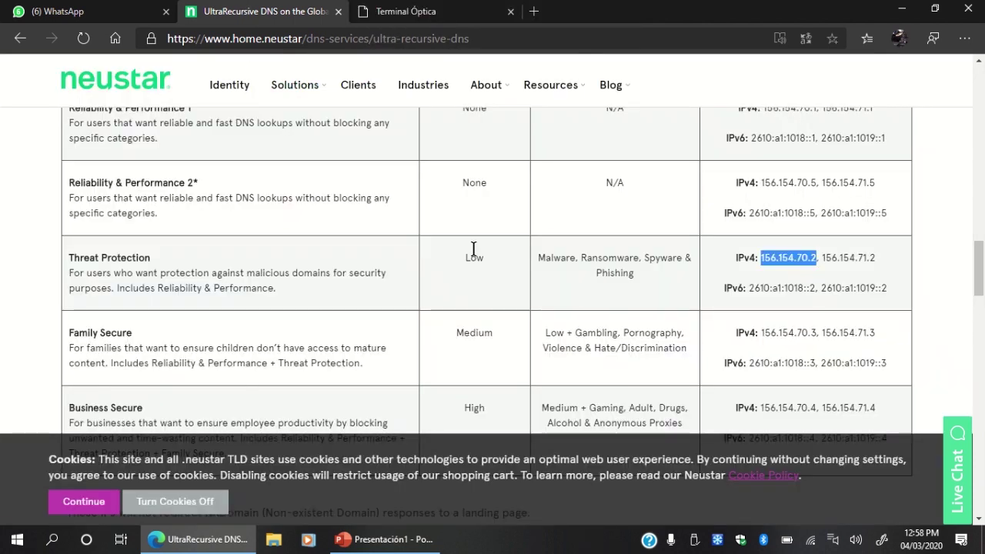
click(436, 10)
click(542, 406)
click(545, 407)
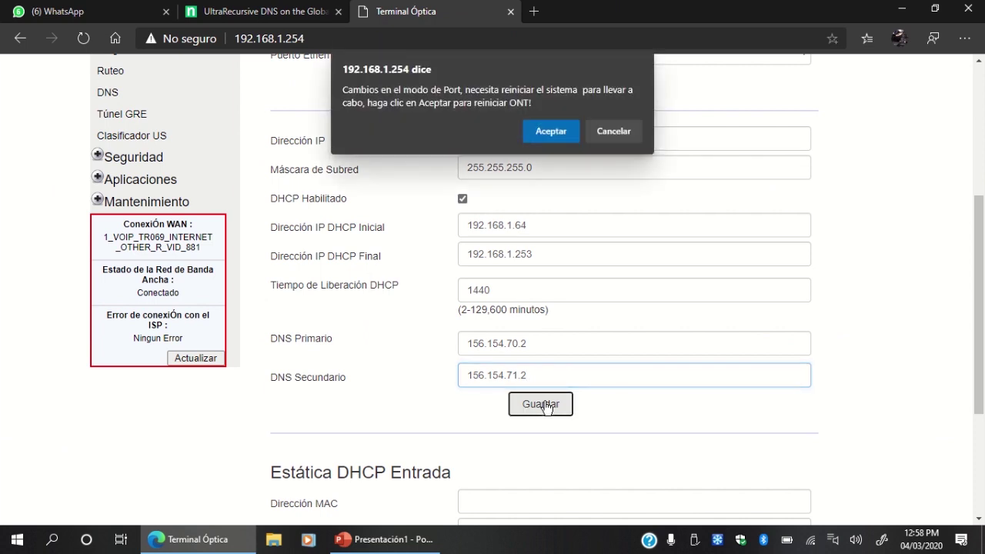
click(608, 132)
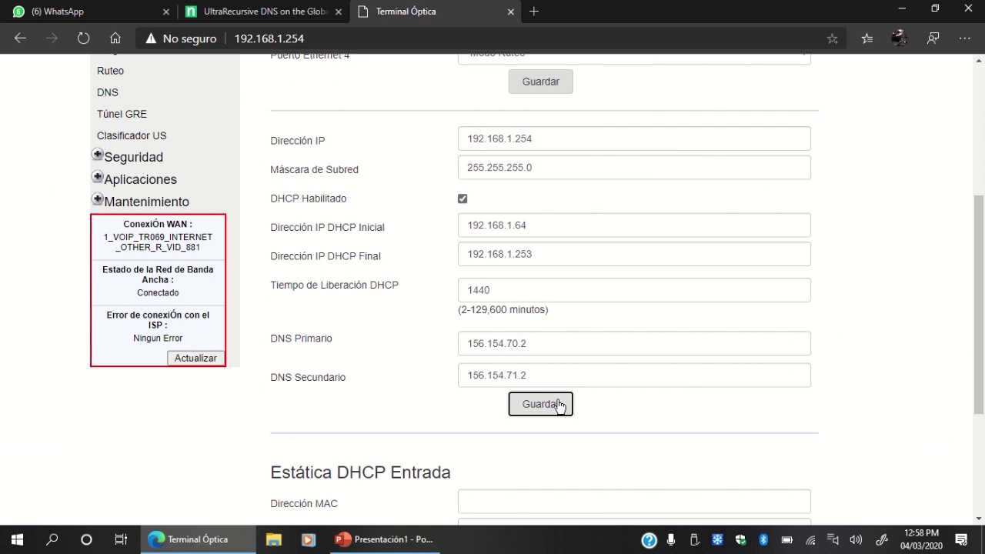
scroll(438, 378, down, 2)
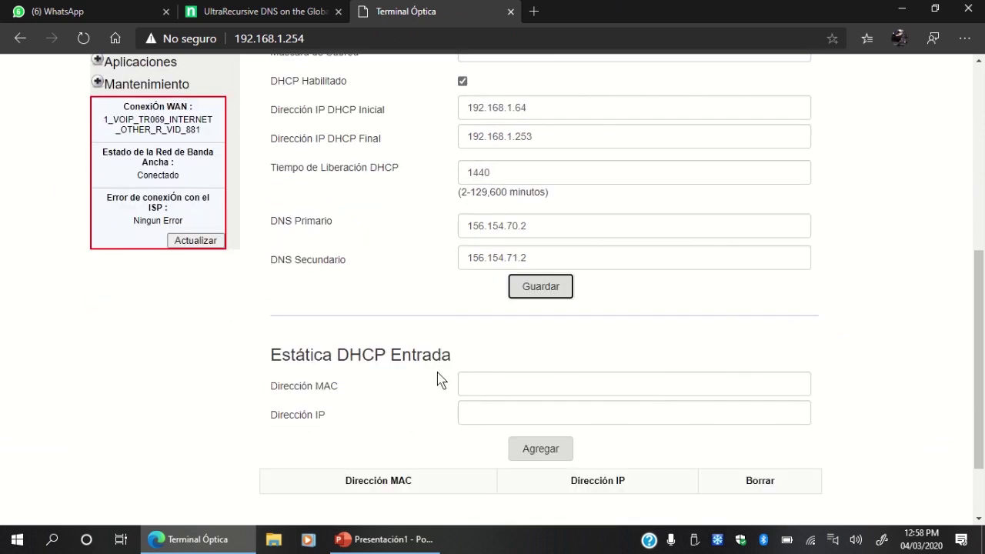
scroll(438, 379, up, 4)
scroll(308, 254, up, 2)
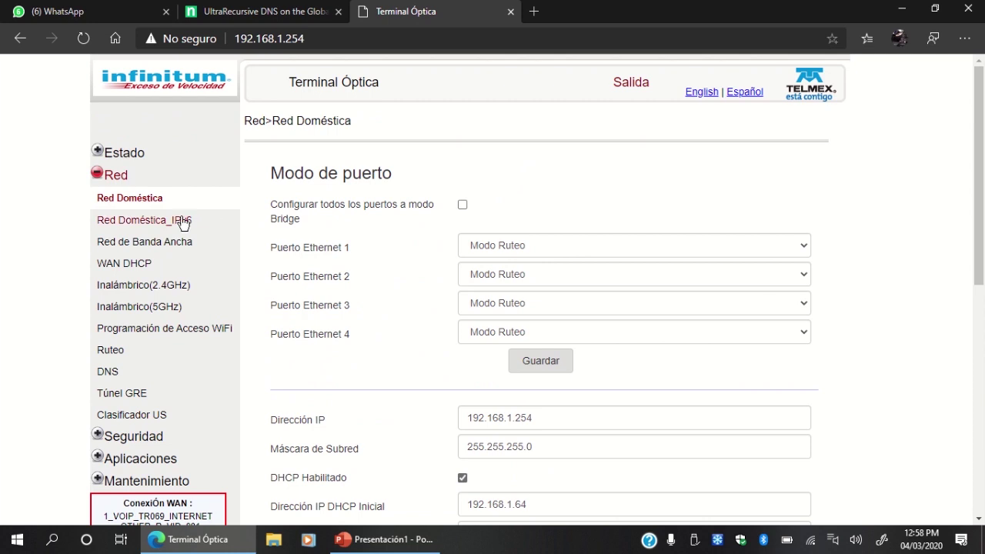
Step: Set the Red Doméstica_IPv6 Servidor DNS to Estática
click(185, 221)
click(204, 222)
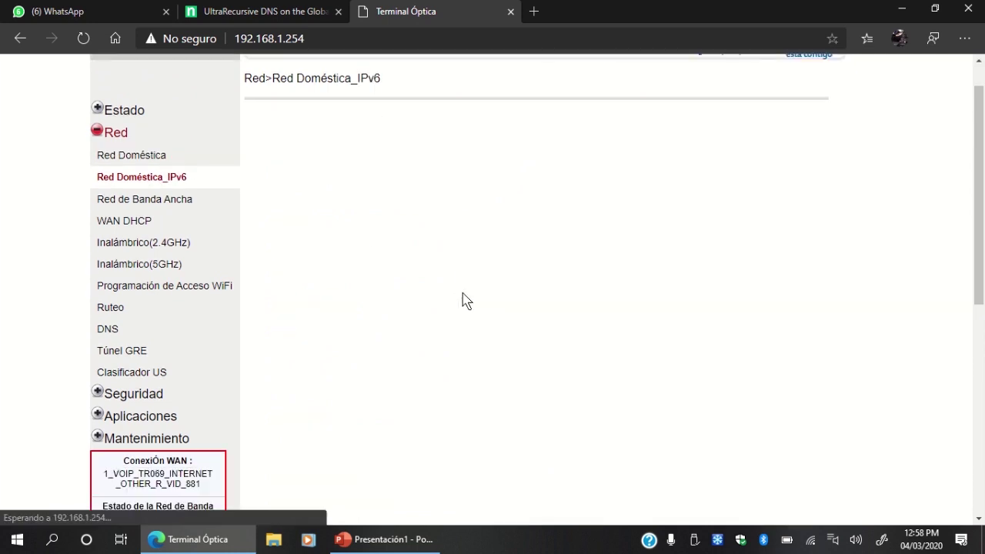
scroll(462, 296, down, 4)
scroll(440, 300, down, 2)
scroll(439, 303, up, 4)
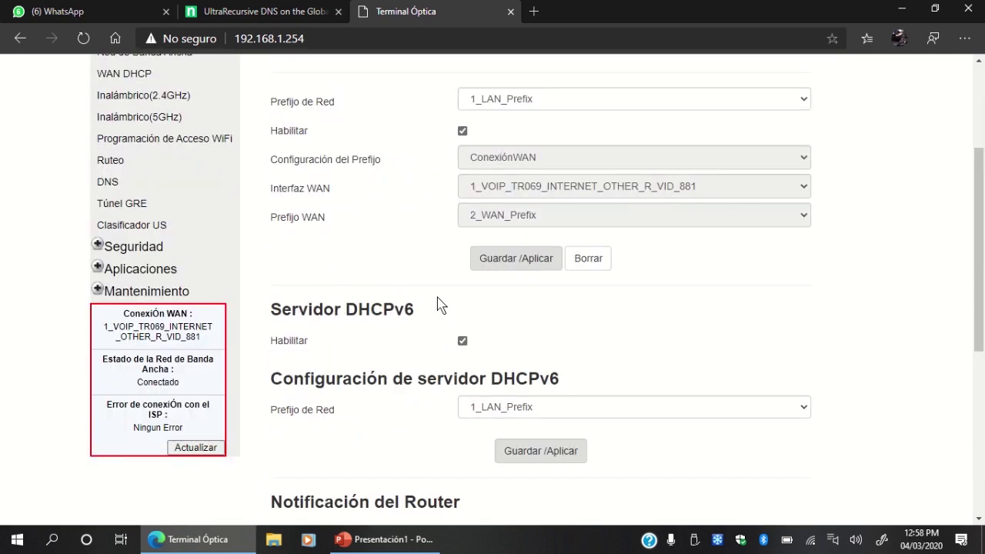
scroll(440, 303, up, 3)
click(519, 203)
click(512, 251)
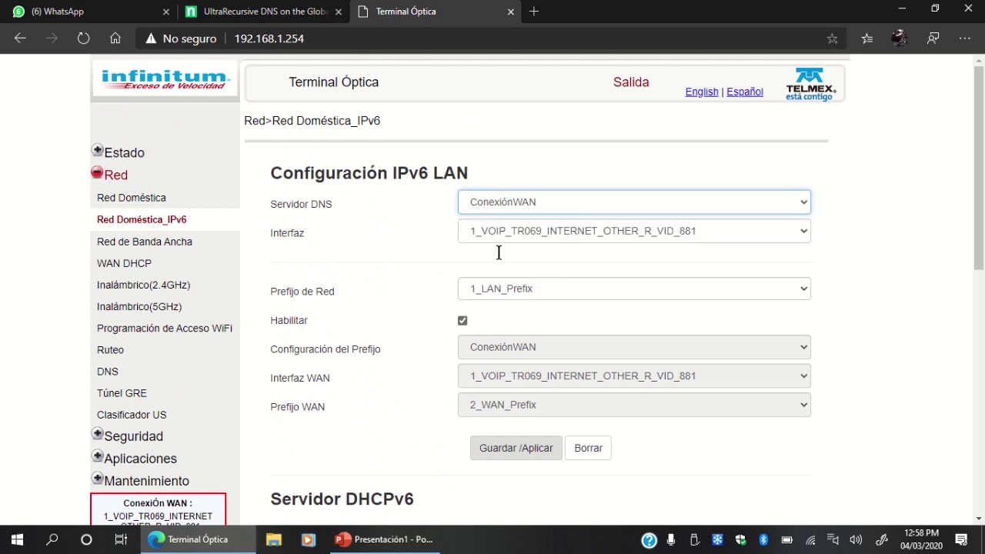
click(502, 232)
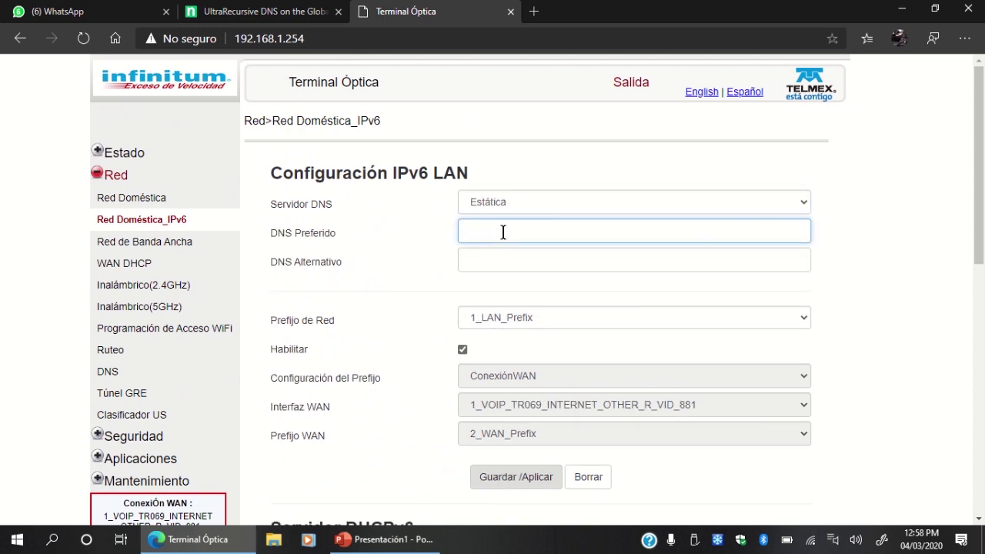
Step: Select both Threat Protection IPv6 addresses on the Neustar tab, then open Red de Banda Ancha
click(254, 11)
drag(747, 288, 819, 287)
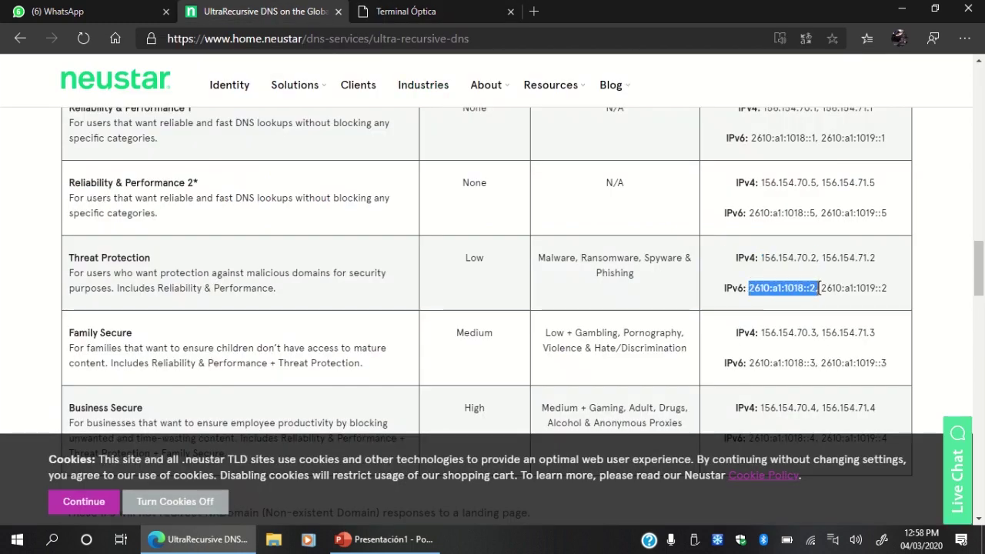
drag(820, 287, 884, 290)
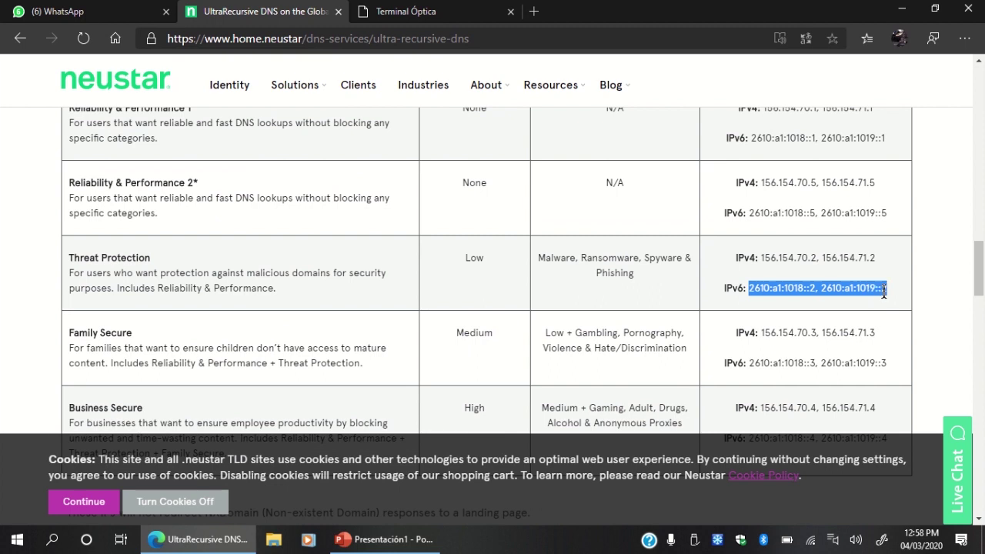
click(406, 11)
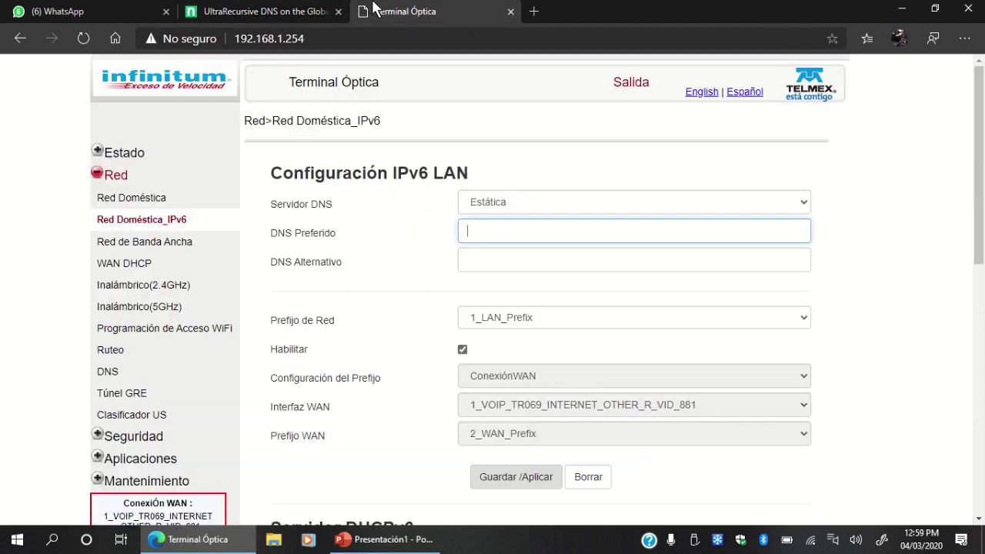
click(176, 245)
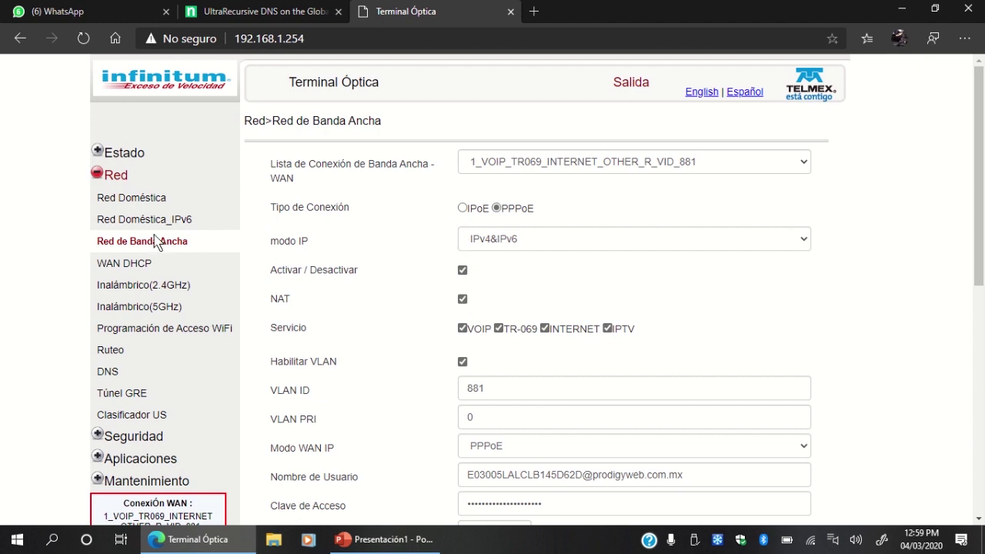
Step: Keep the Red de Banda Ancha IP mode at IPv4&IPv6, then open Inalámbrico(2.4GHz)
click(629, 245)
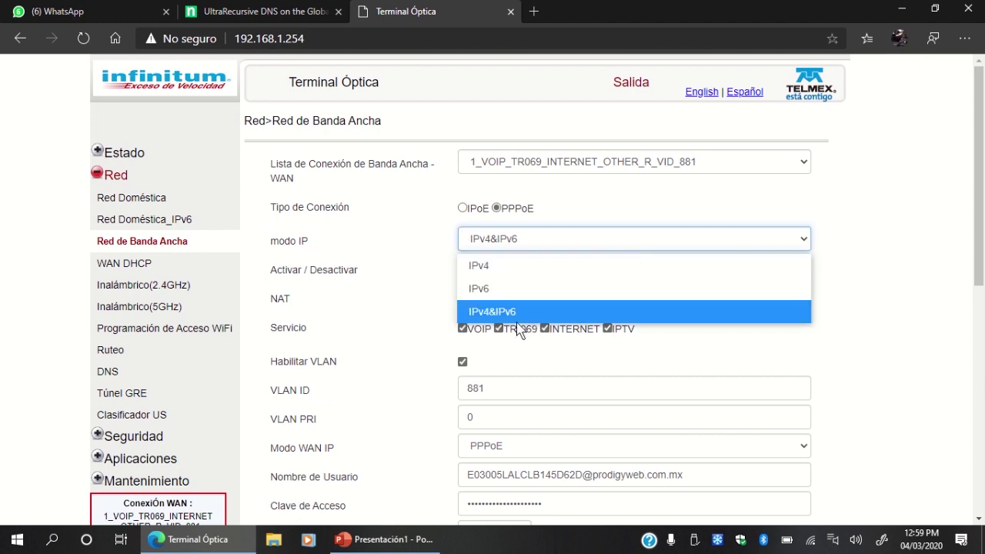
click(900, 342)
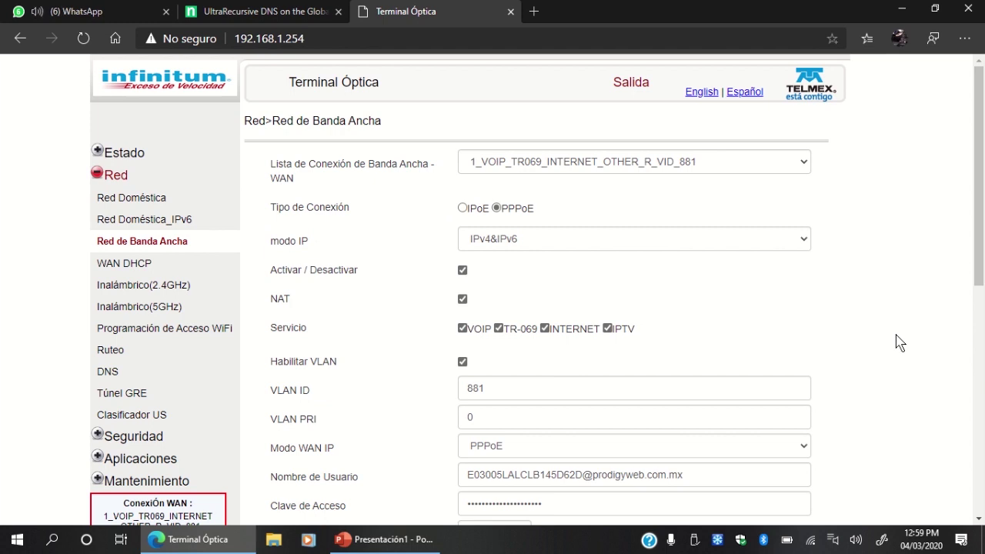
scroll(900, 343, down, 2)
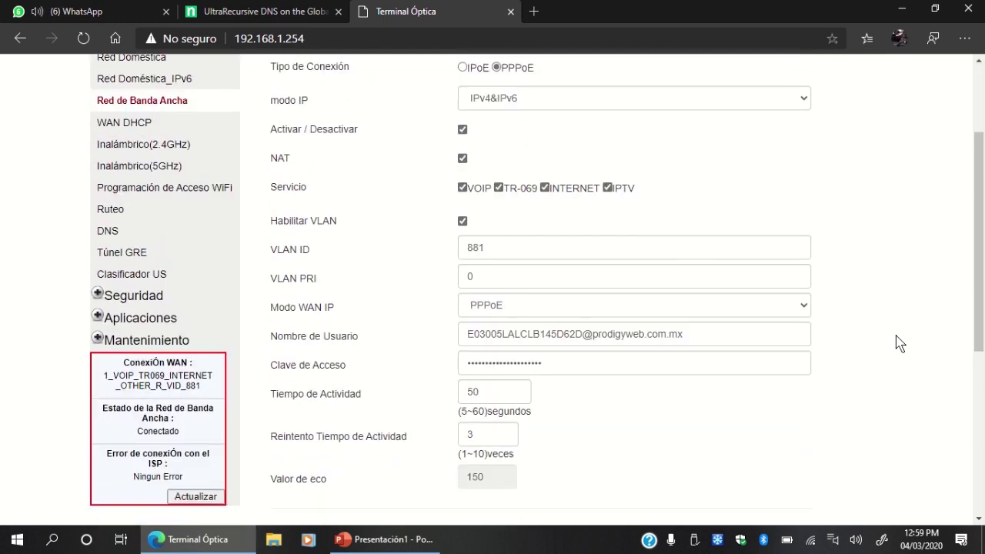
scroll(900, 342, down, 3)
scroll(901, 342, down, 2)
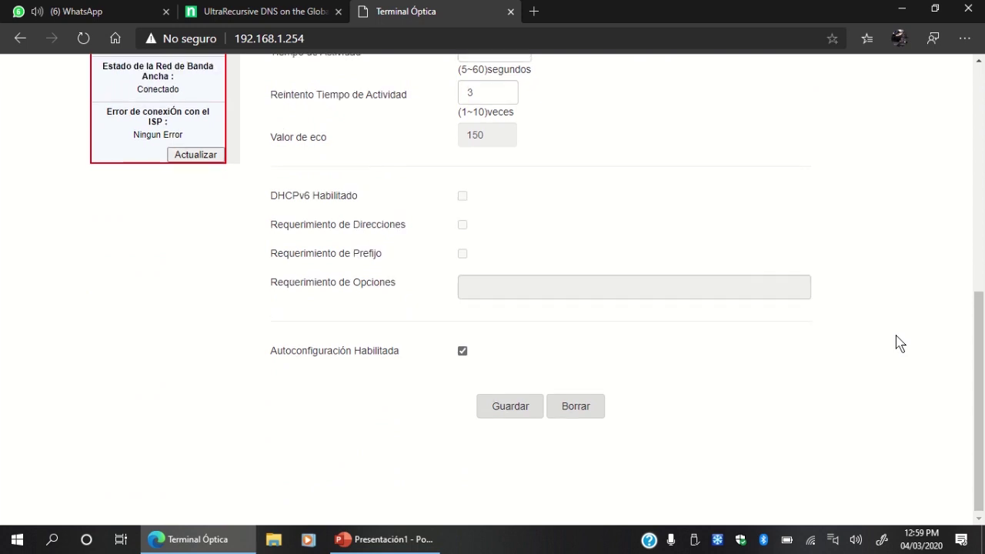
scroll(900, 343, up, 4)
scroll(900, 342, up, 3)
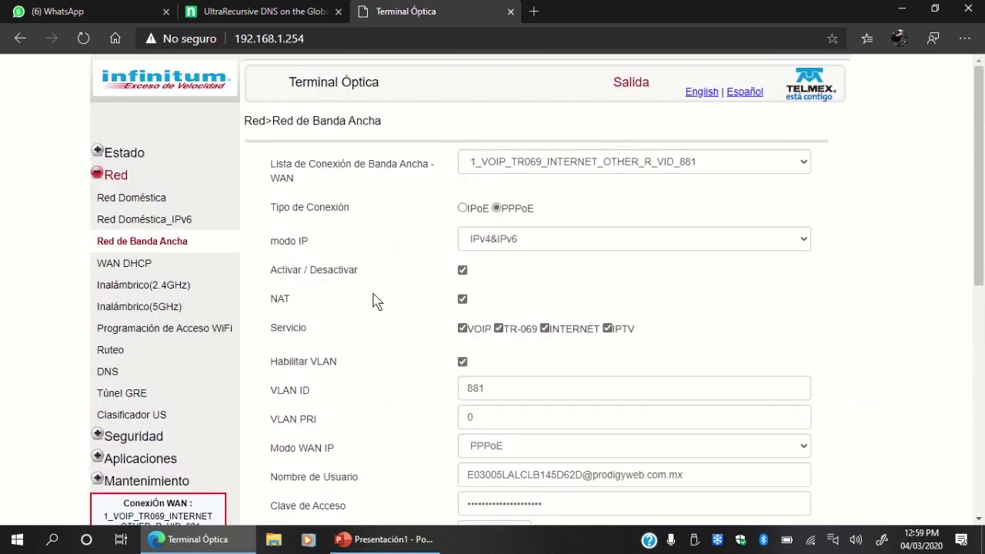
click(153, 289)
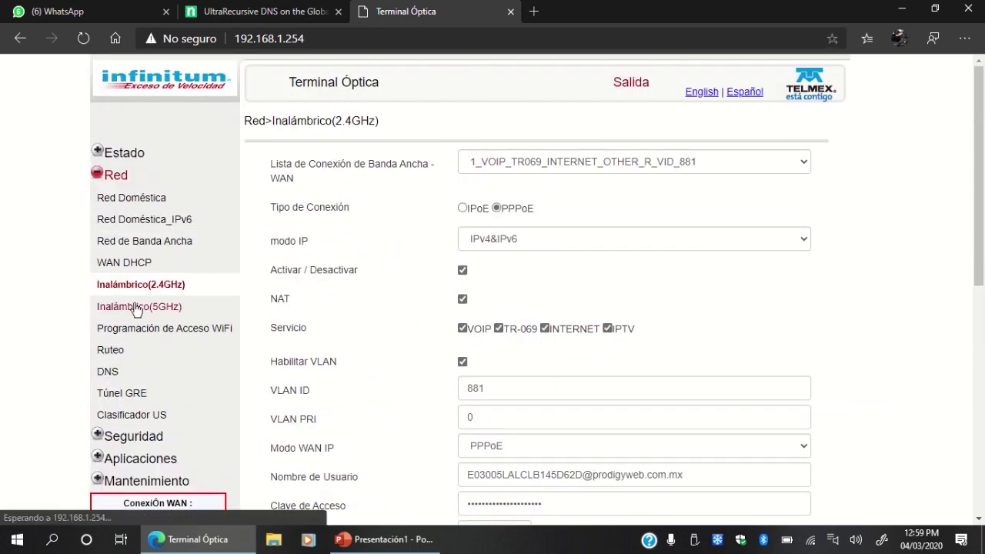
Step: Open Inalámbrico(5GHz), showing 80MHz bandwidth, Auto channel and Medio power
click(136, 308)
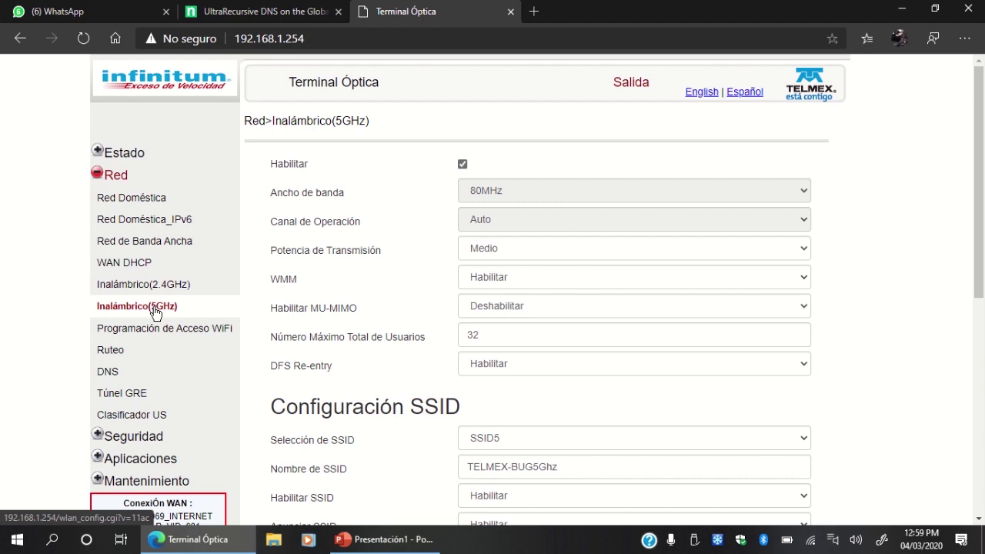
click(155, 311)
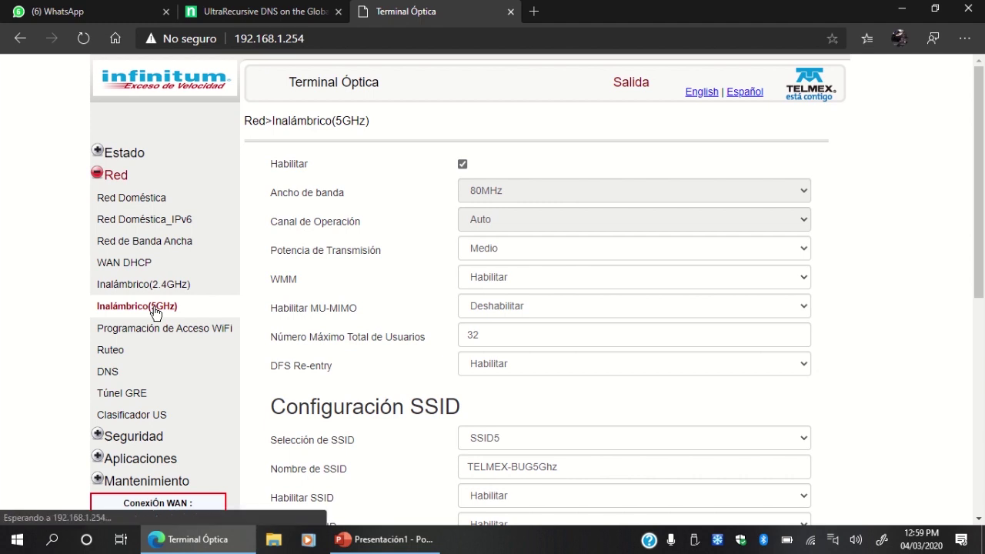
scroll(2, 313, down, 1)
scroll(3, 314, down, 2)
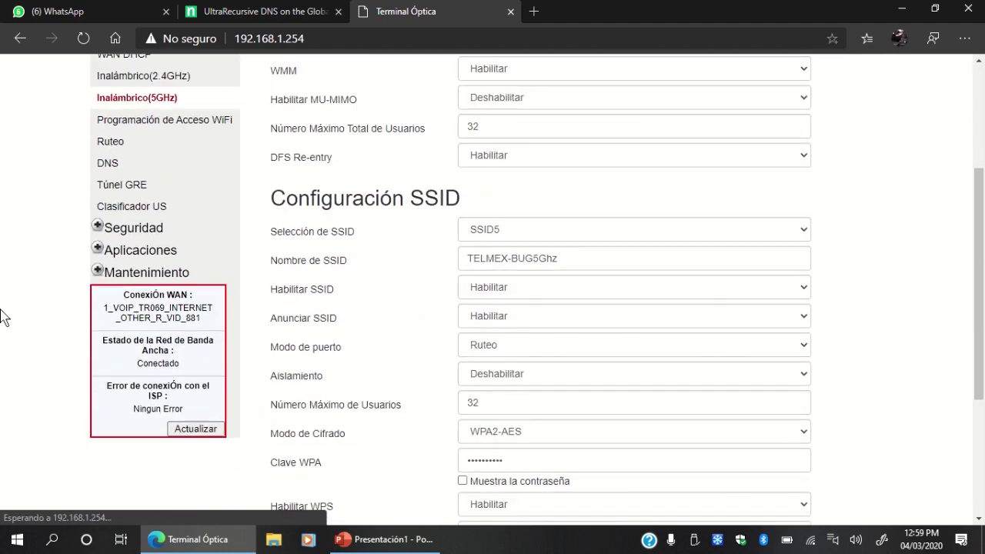
scroll(3, 315, down, 2)
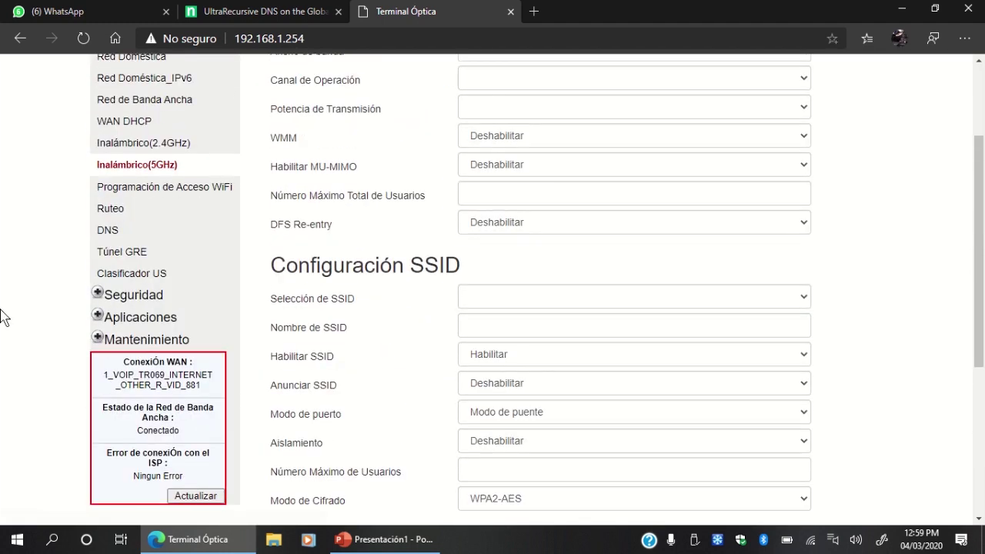
scroll(2, 316, up, 2)
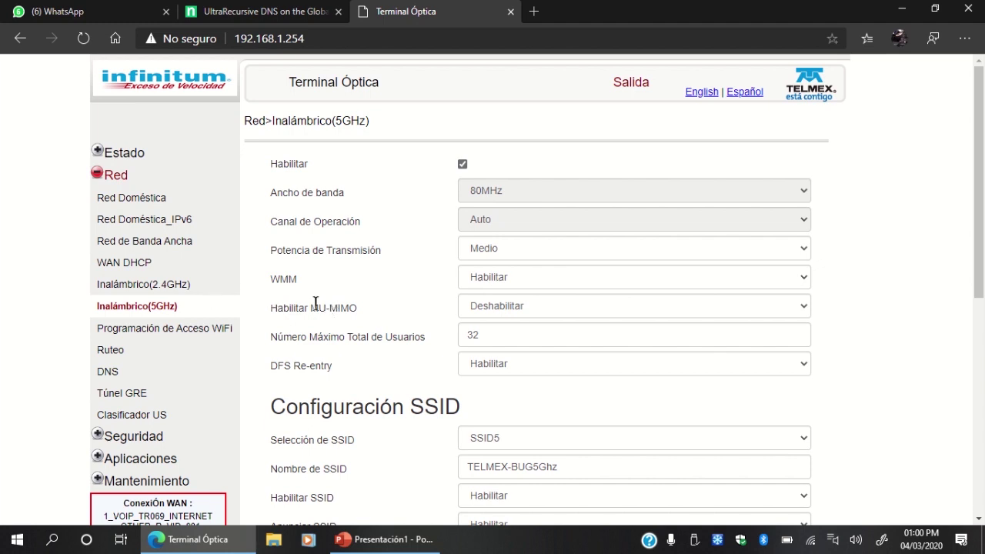
drag(317, 308, 369, 315)
drag(318, 307, 361, 311)
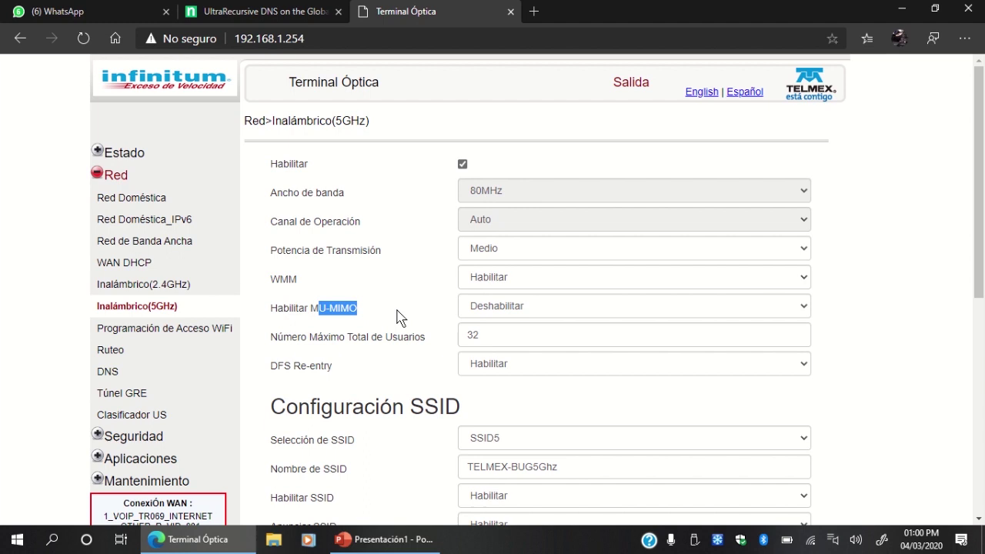
click(573, 317)
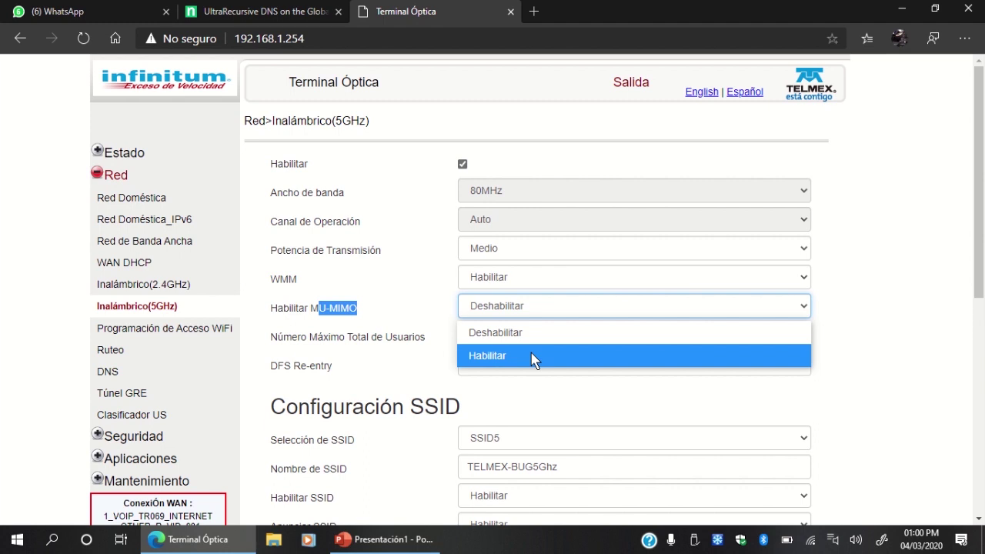
click(745, 377)
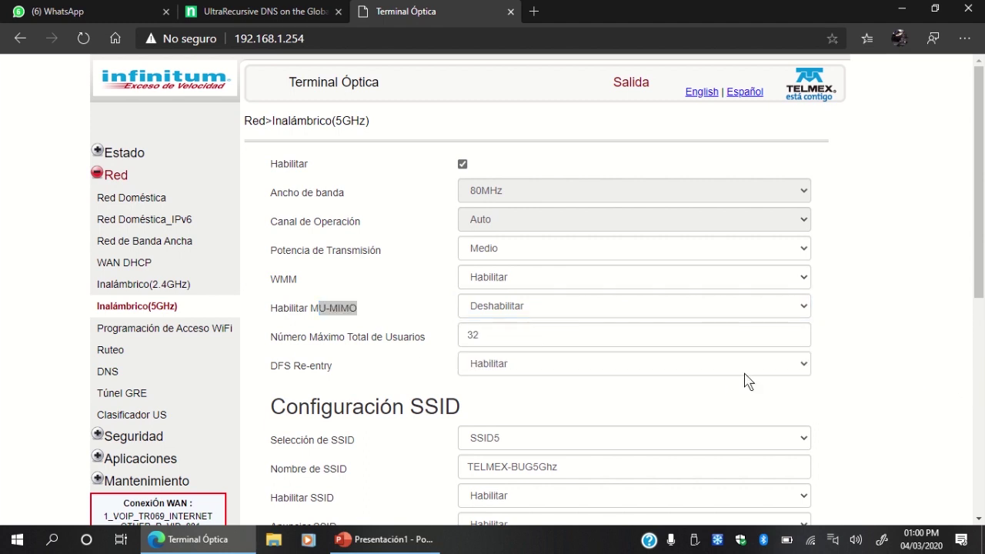
click(320, 311)
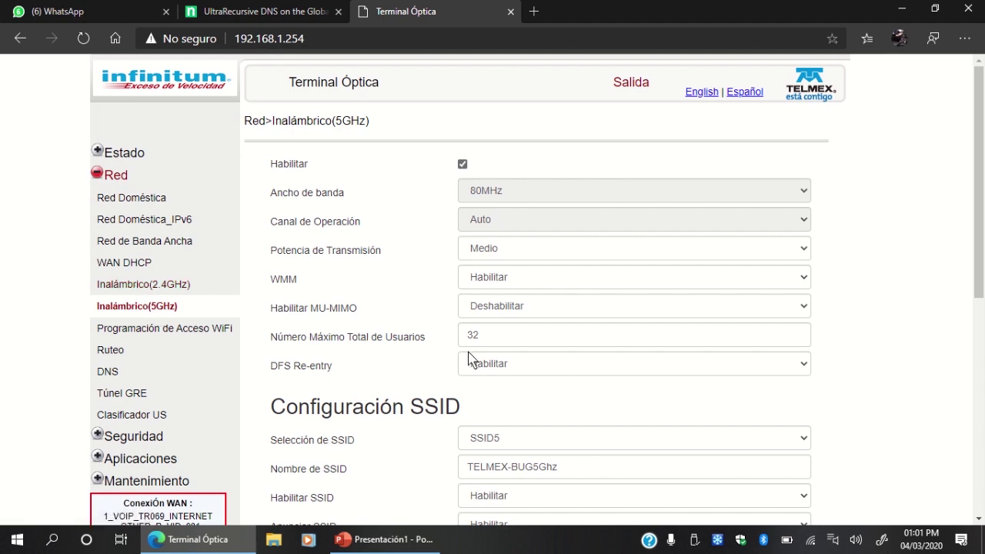
click(557, 305)
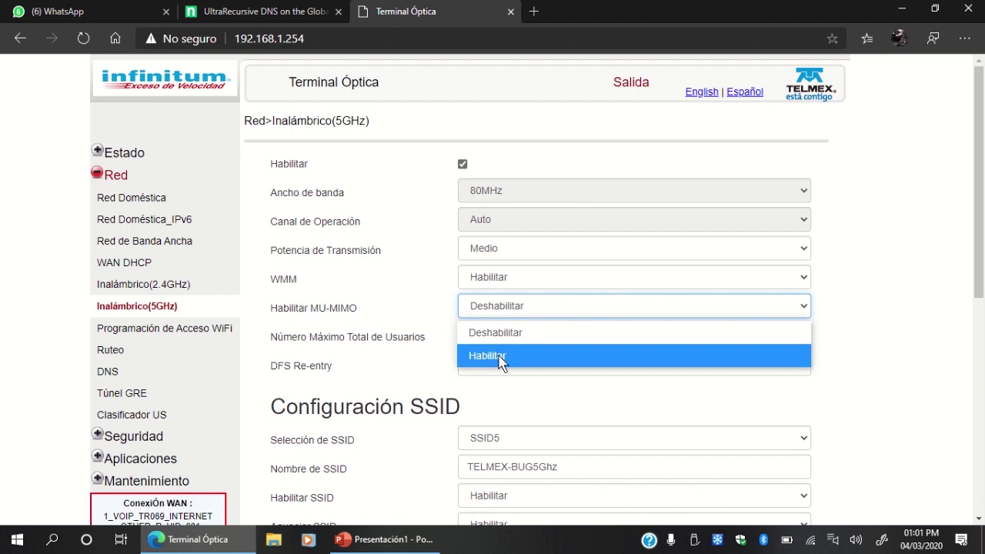
click(365, 360)
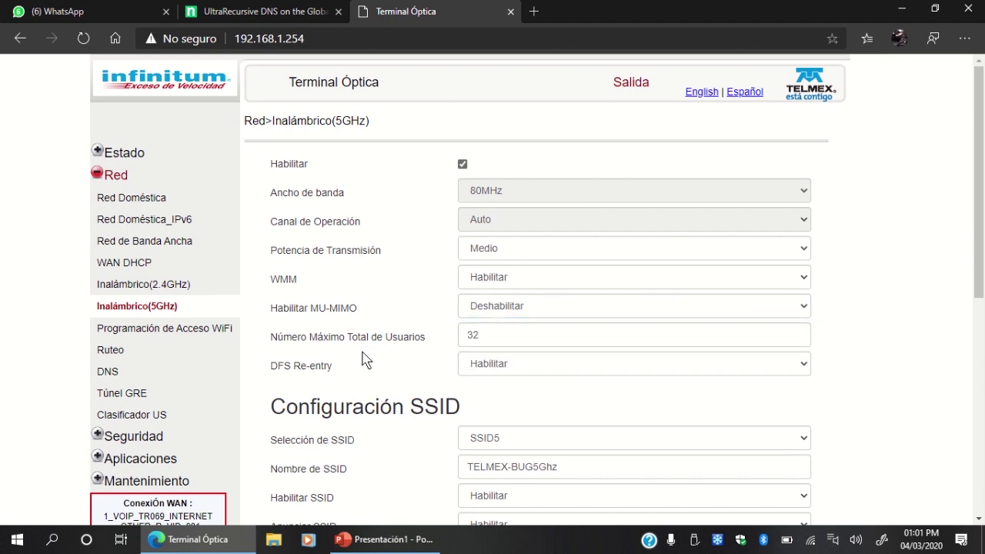
scroll(366, 347, down, 3)
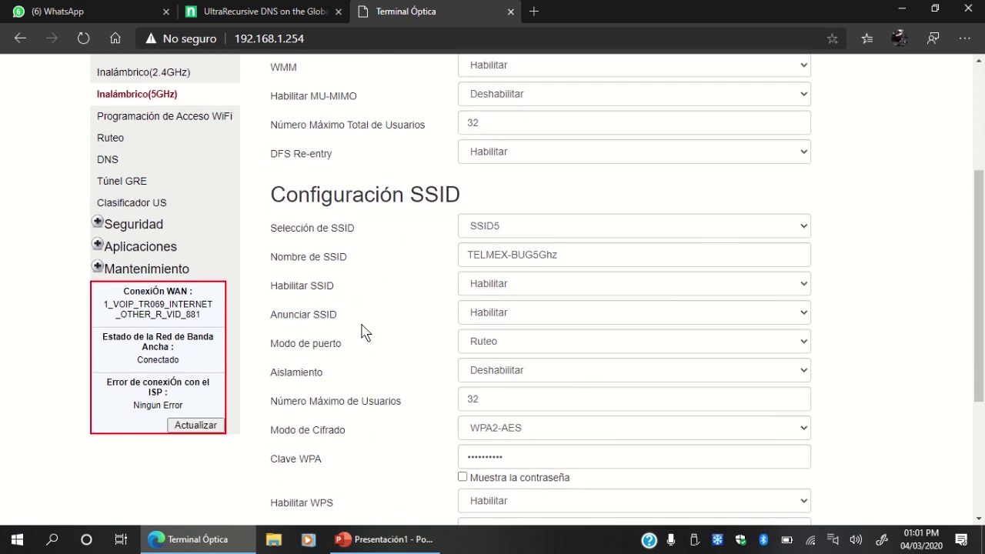
scroll(366, 332, down, 1)
scroll(365, 333, down, 1)
scroll(365, 332, up, 2)
scroll(365, 332, up, 1)
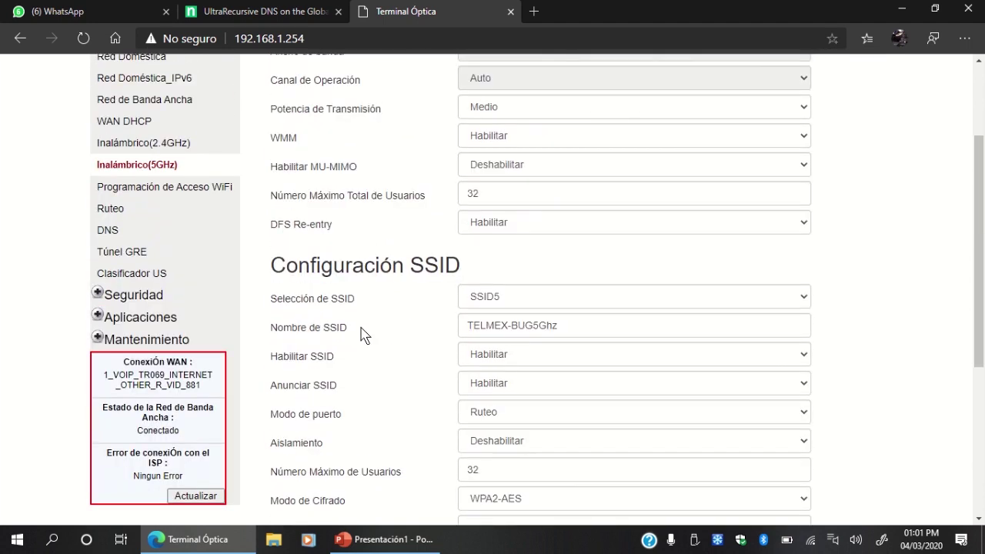
scroll(364, 335, up, 2)
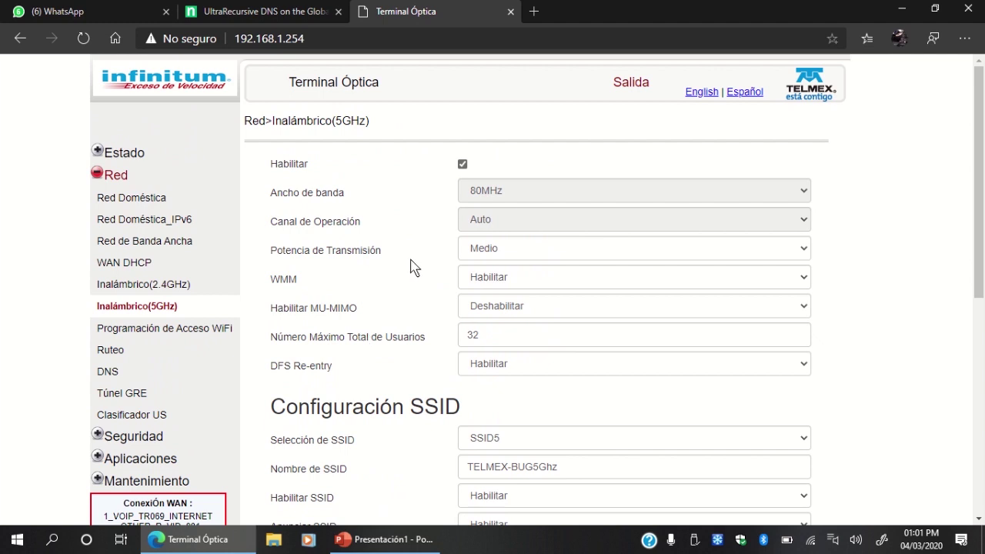
click(627, 260)
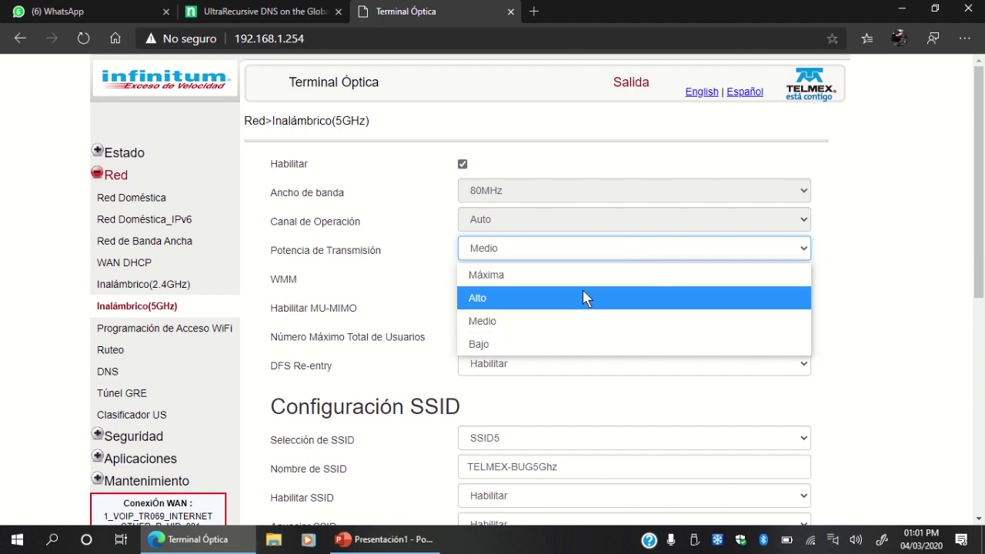
click(344, 299)
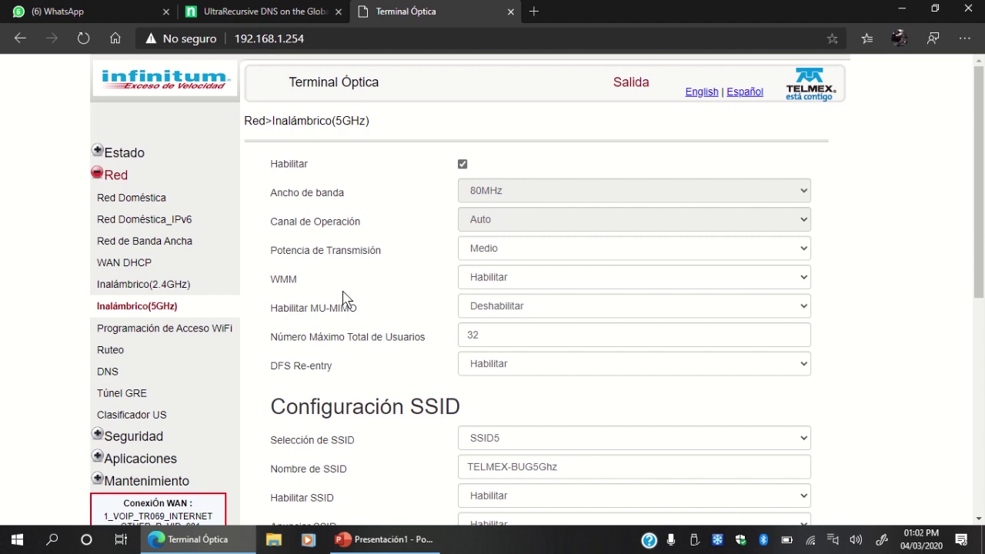
click(501, 248)
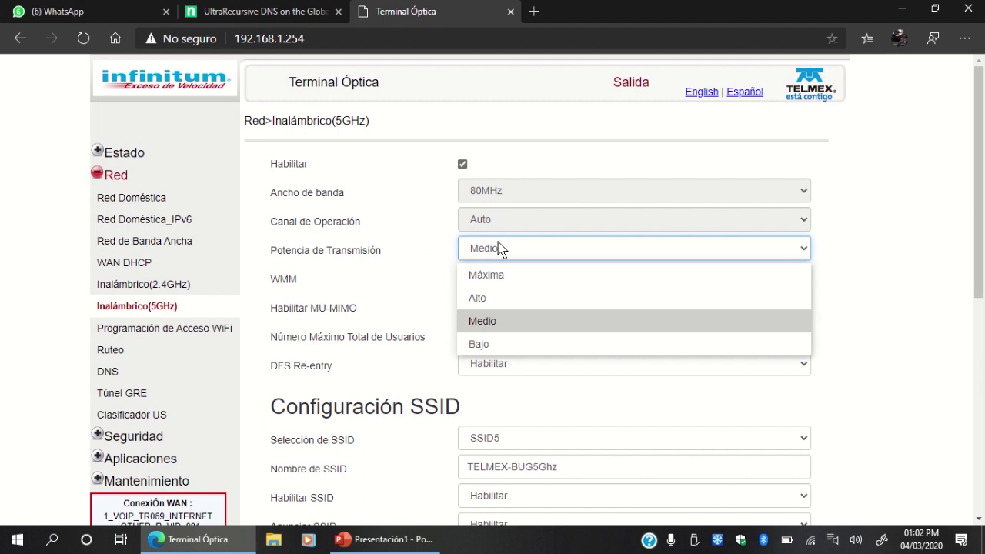
click(356, 284)
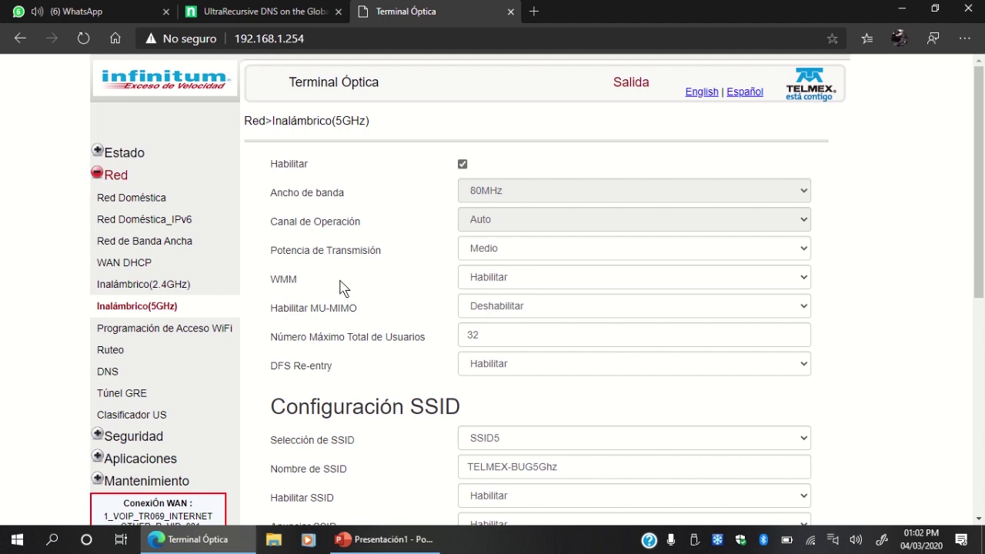
click(523, 252)
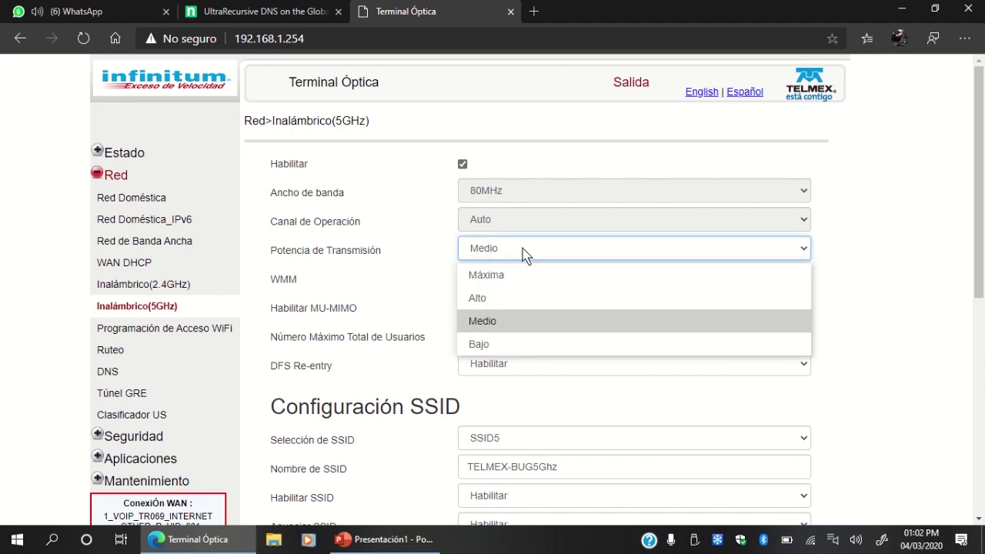
click(350, 290)
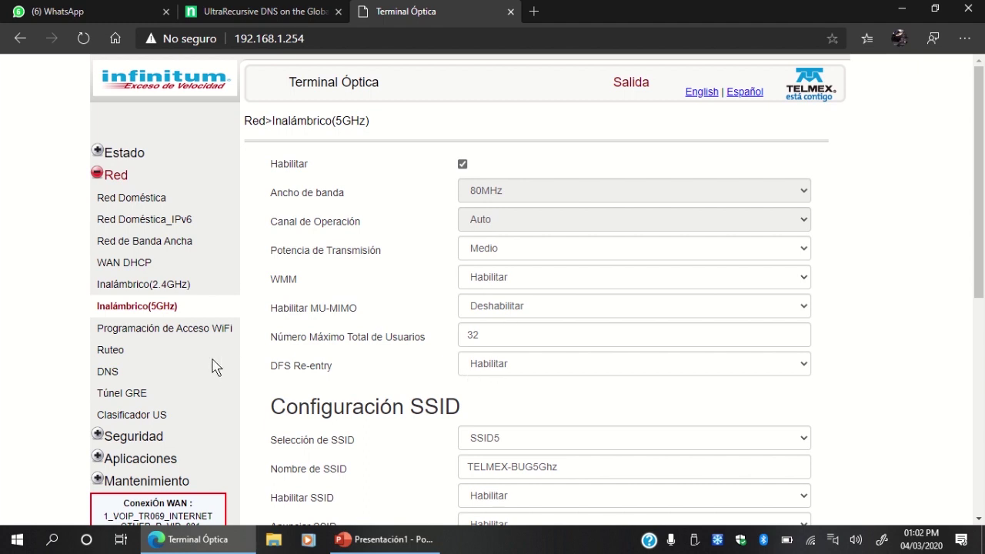
Step: Leave Activación de Programación off in Programación de Acceso WiFi, then open the DNS page
click(174, 336)
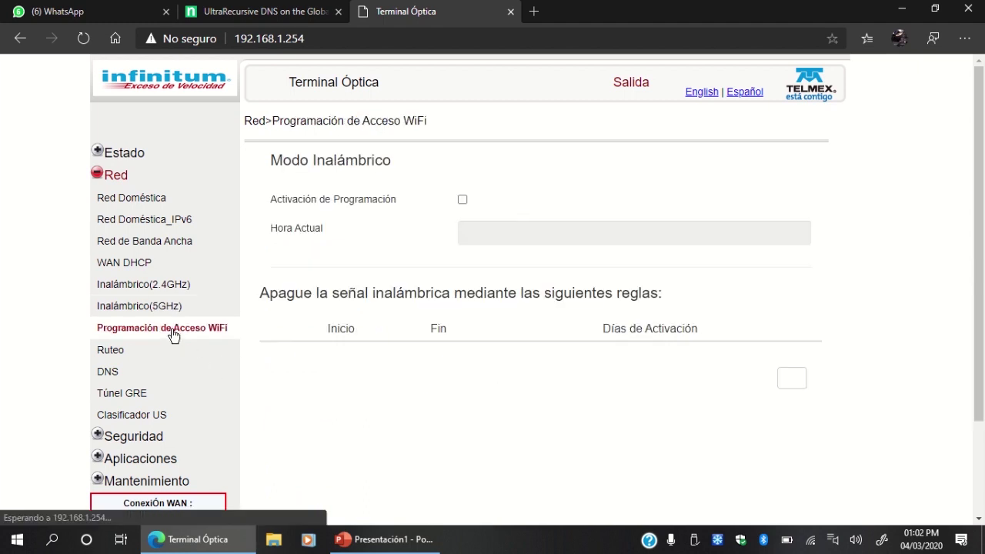
click(462, 200)
click(462, 200)
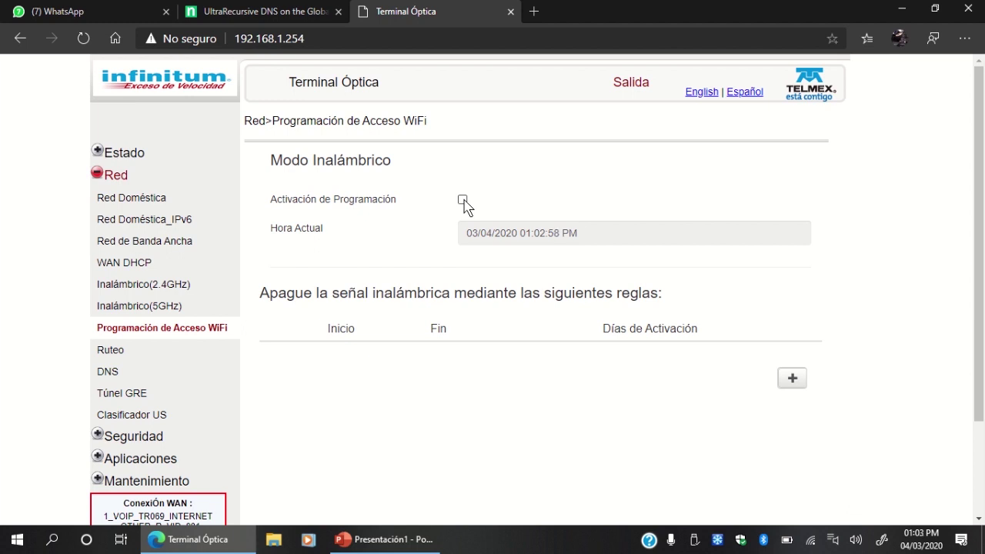
click(110, 373)
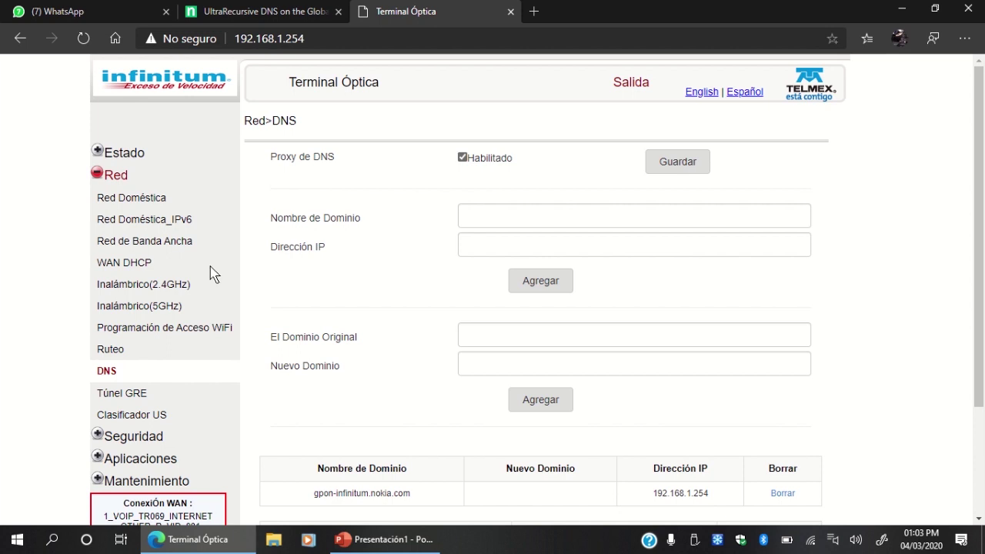
Step: Review the Firewall and DMZ y ALG pages (all ALGs enabled, DMZ off), then go to Aplicaciones > UPNP y DLNA
click(115, 438)
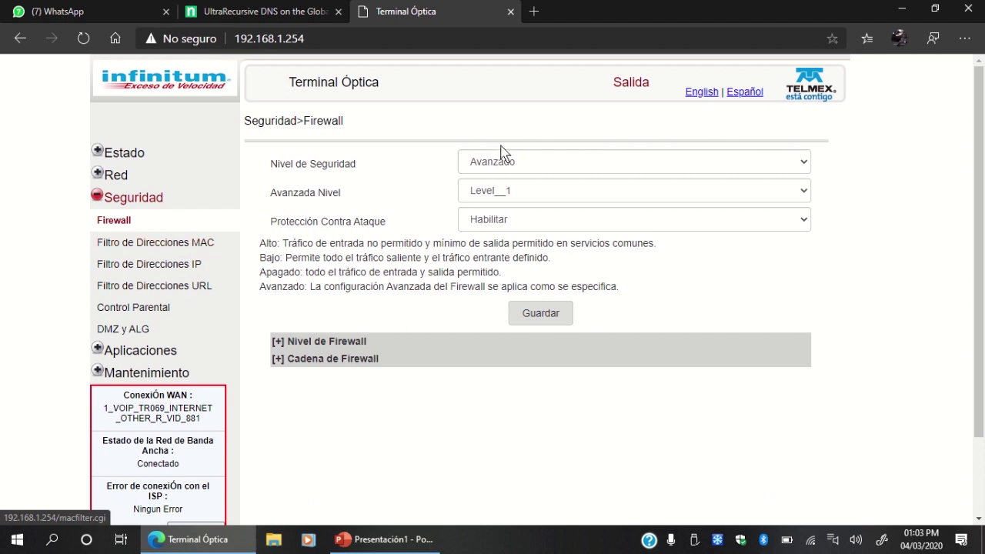
click(123, 330)
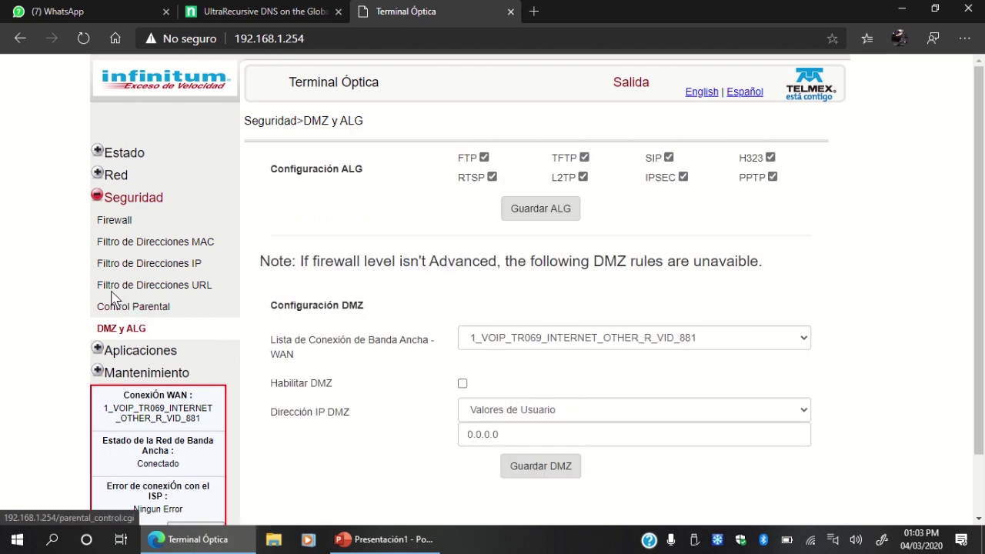
click(113, 352)
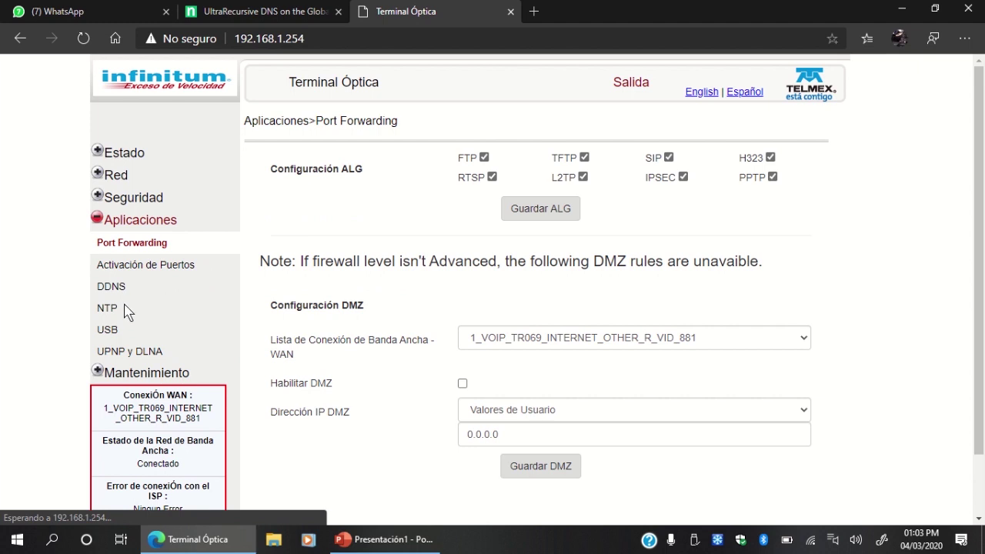
click(115, 351)
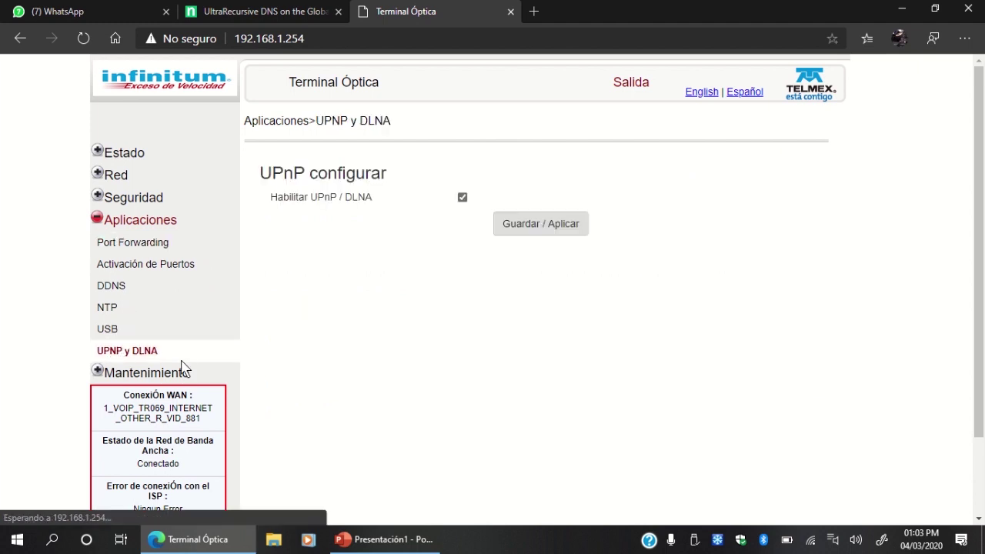